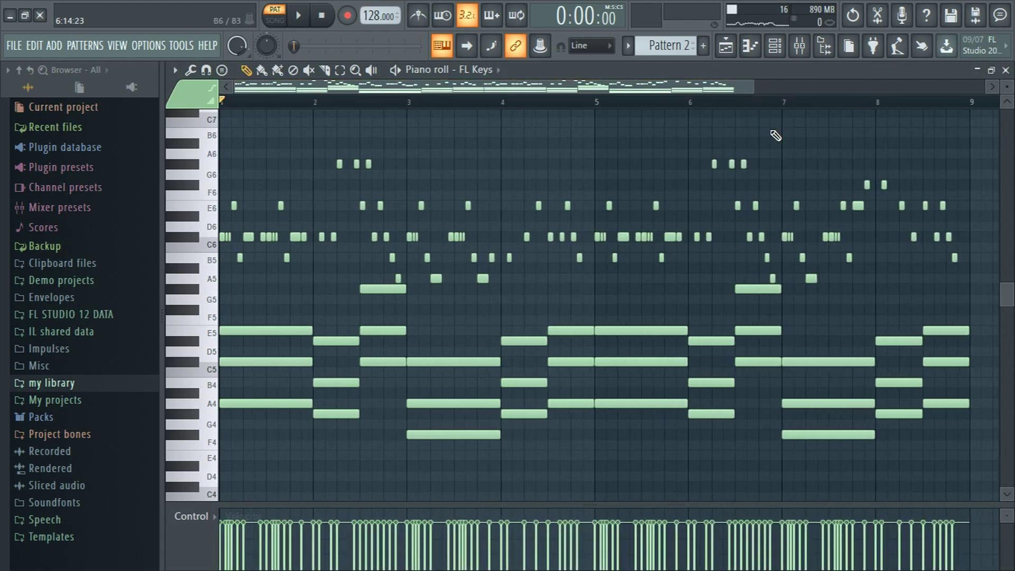
- Play Pattern 2's FL Keys melody and chords in the piano roll, stop playback and close the piano roll
key(space)
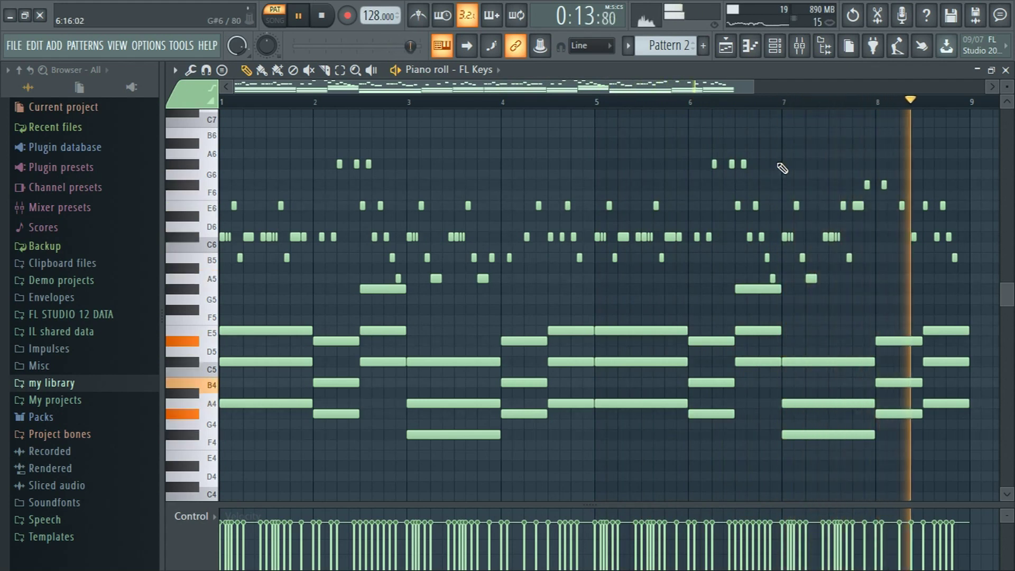
key(space)
click(1006, 71)
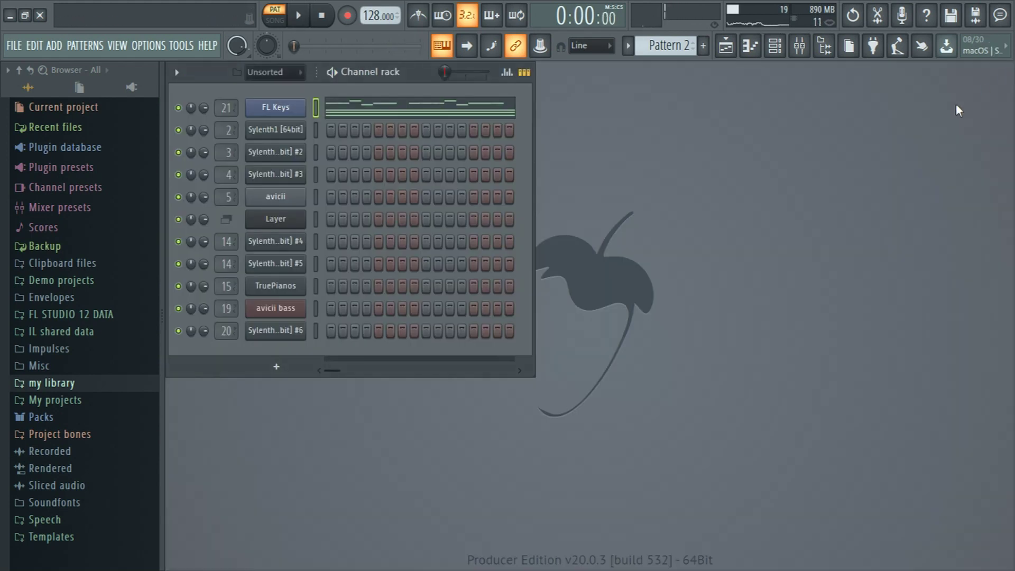
- Switch to Pattern 3 and audition the individual Sylenth1 and avicii lead channels in the channel rack
scroll(674, 53, down, 1)
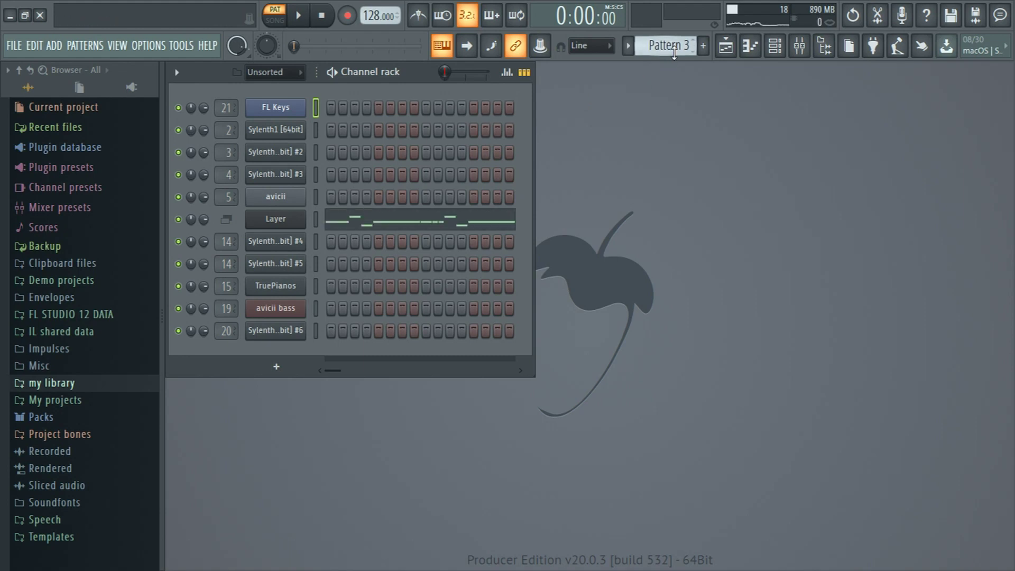
click(318, 132)
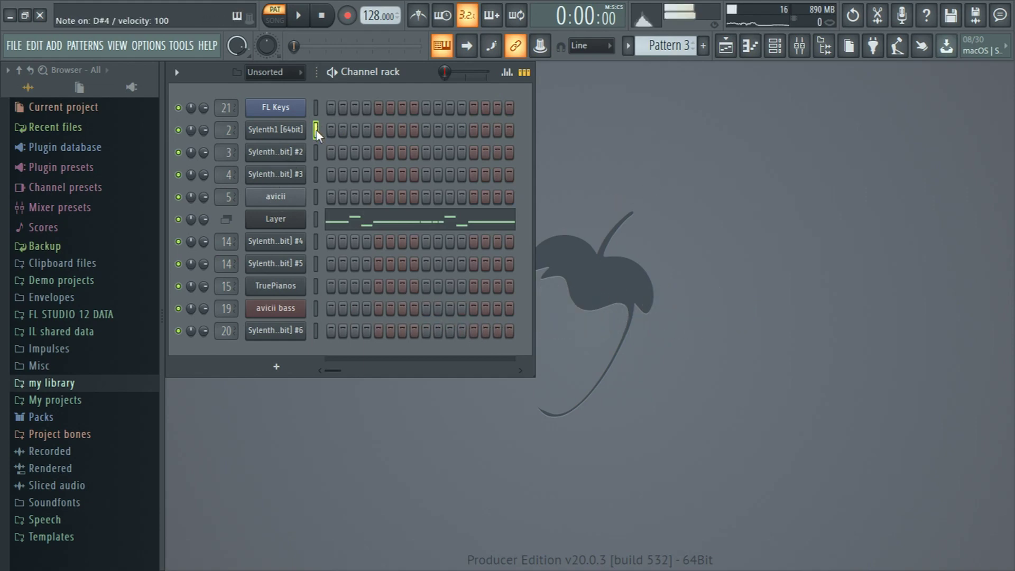
click(726, 46)
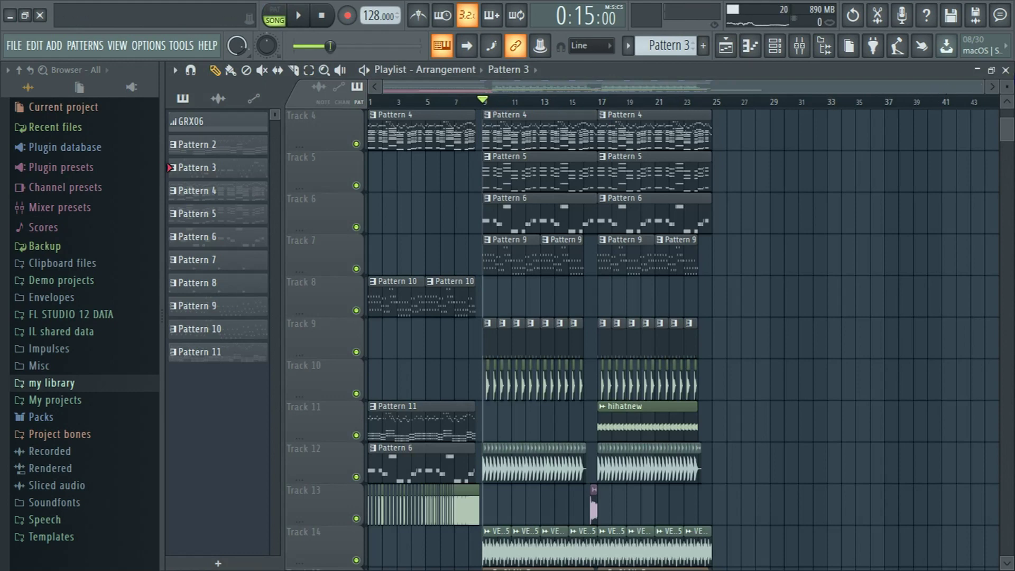
click(1005, 70)
click(315, 130)
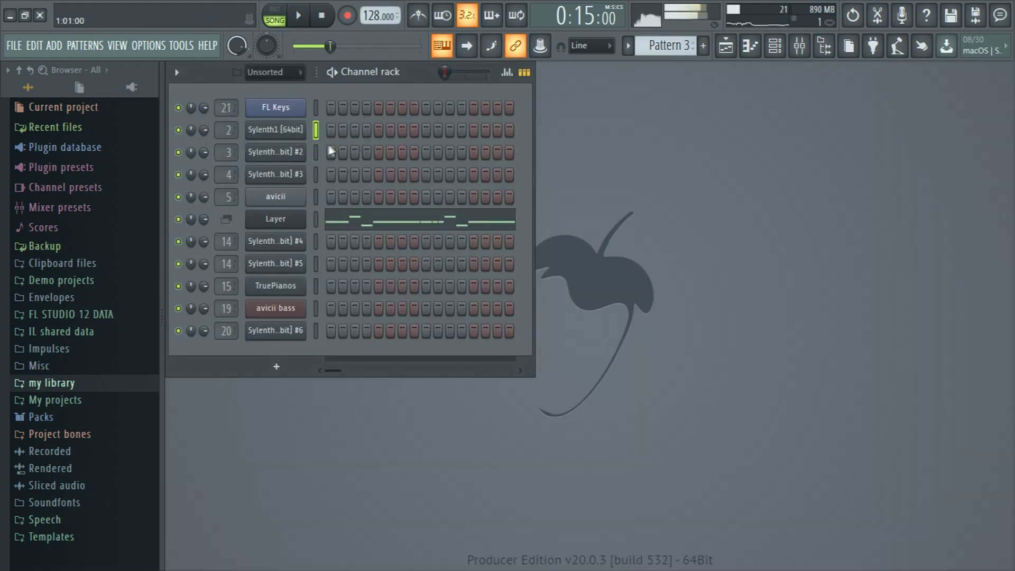
click(316, 174)
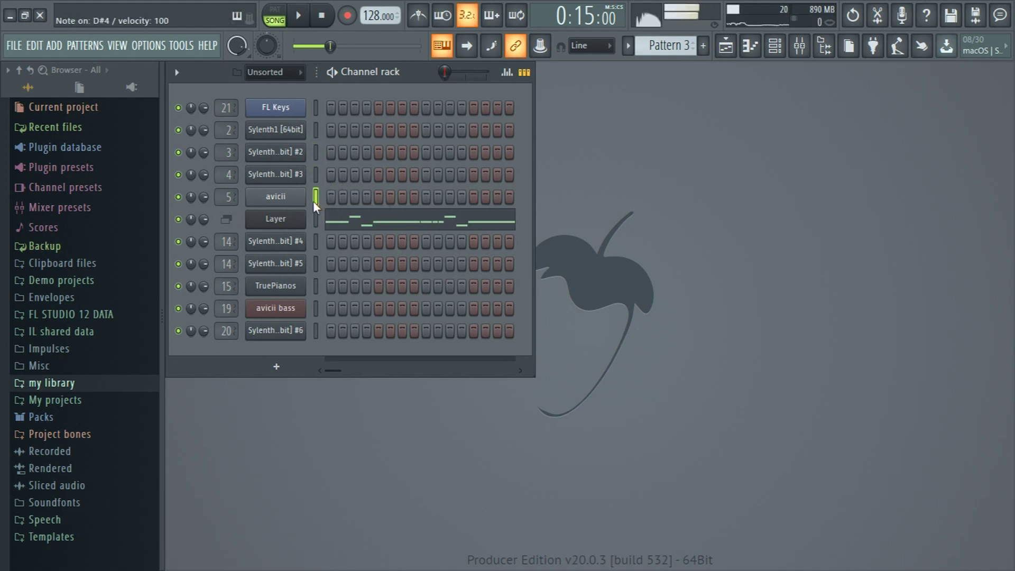
- Play Pattern 3's Layer melody in the piano roll, stop playback and return to the channel rack
click(357, 224)
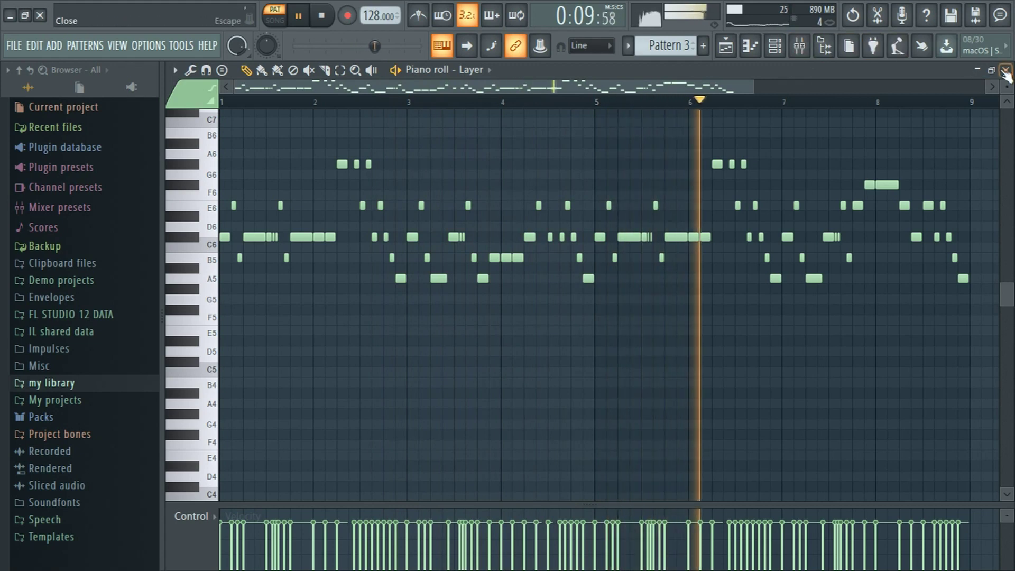
click(1006, 70)
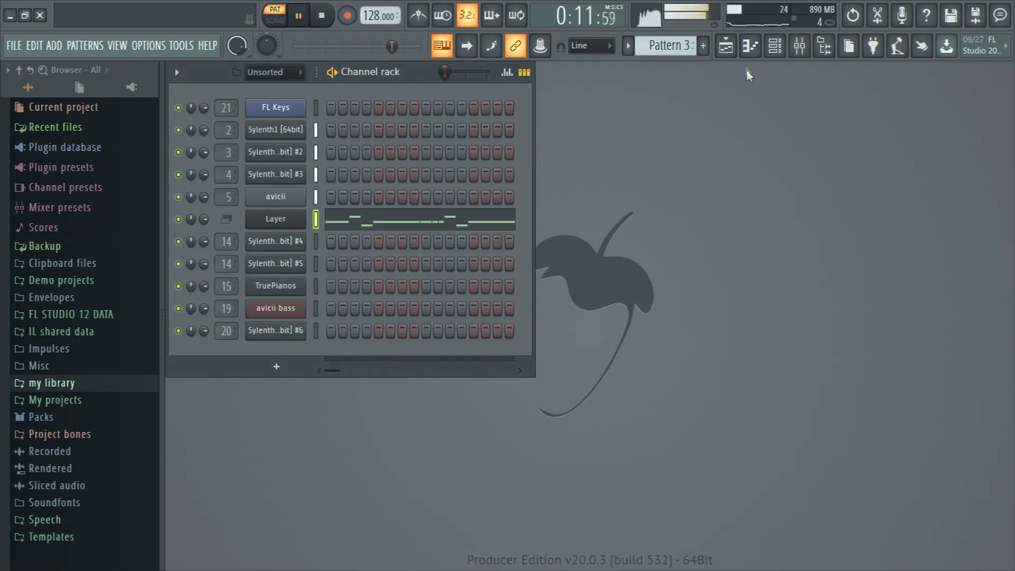
click(749, 49)
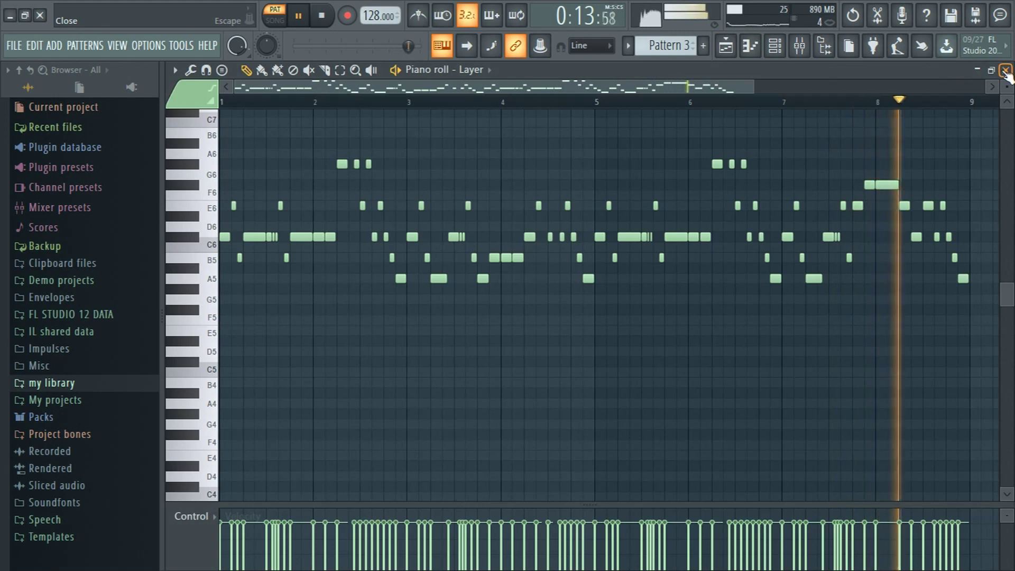
key(space)
click(1006, 71)
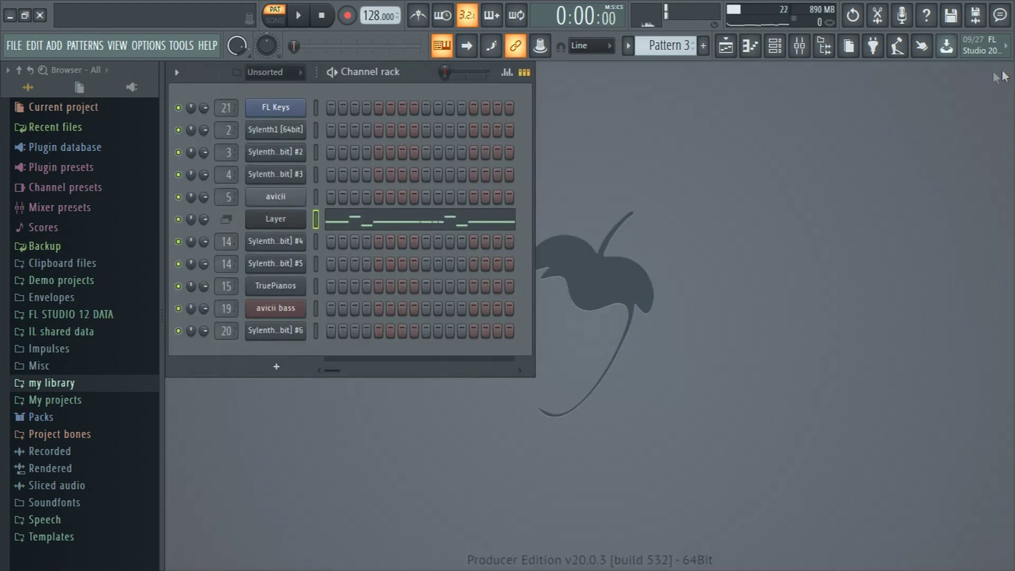
- Switch to Pattern 4 and examine the Sylenth1 #4 chord notes in the piano roll
scroll(654, 49, down, 1)
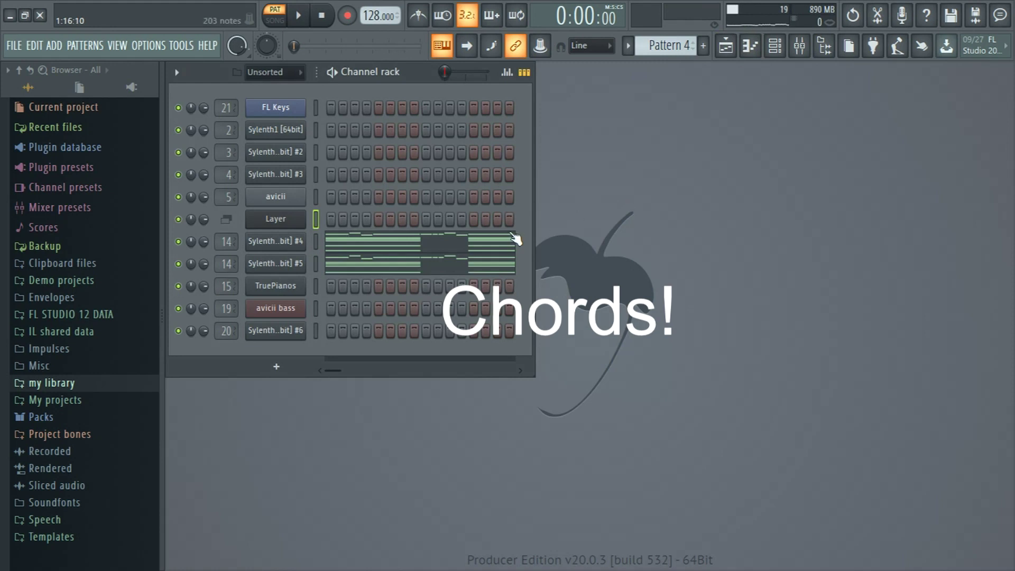
click(316, 243)
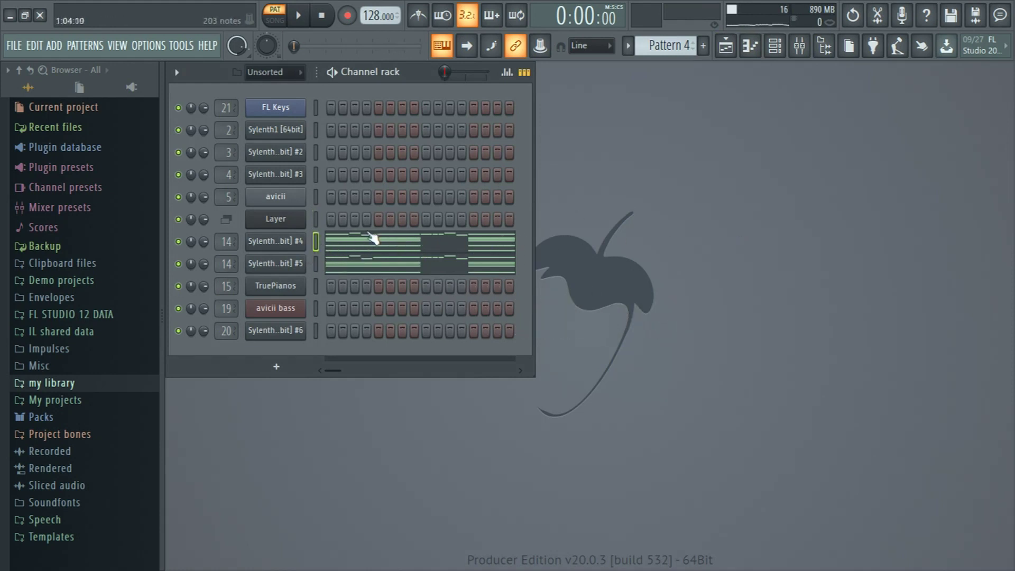
click(331, 250)
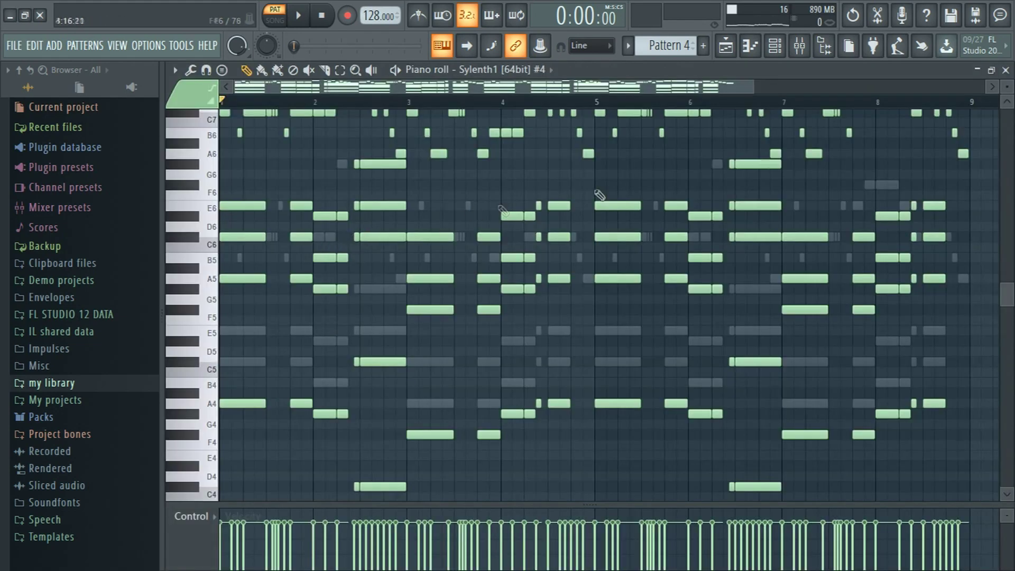
scroll(956, 124, up, 3)
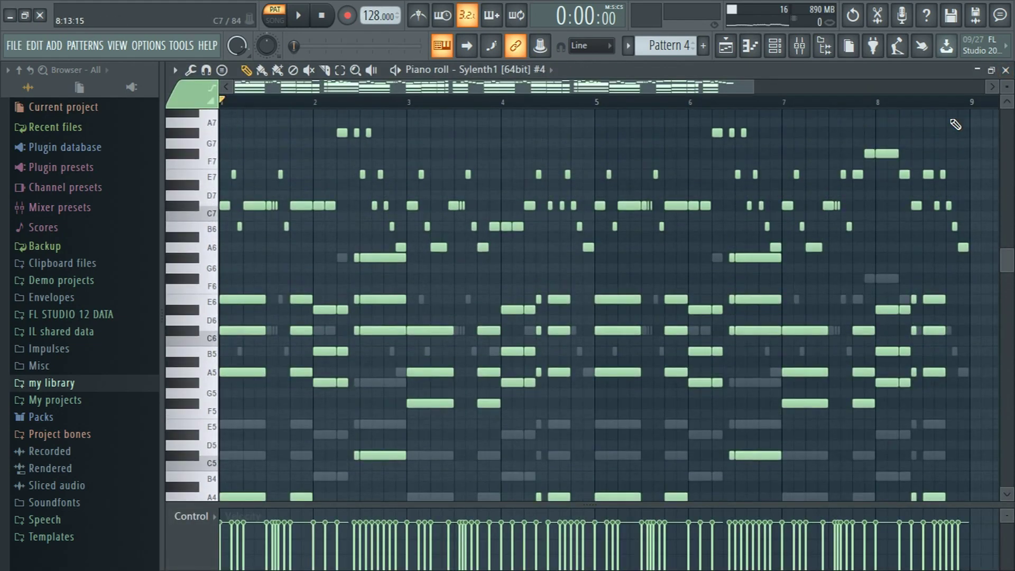
click(1006, 71)
- Show full-length note previews in the channel rack and play Pattern 4's Sylenth1 #4 chords in the piano roll
click(524, 73)
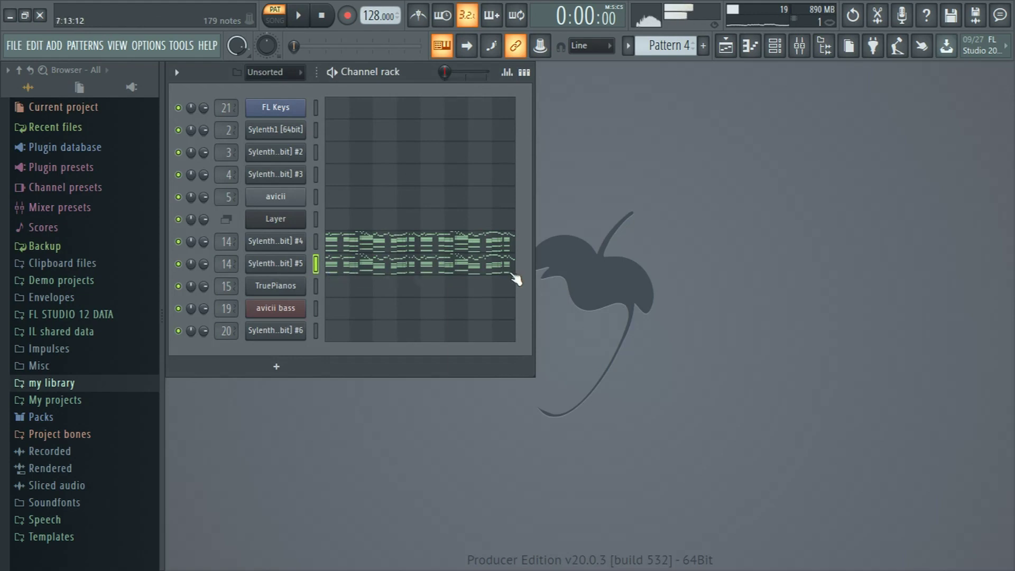
click(497, 242)
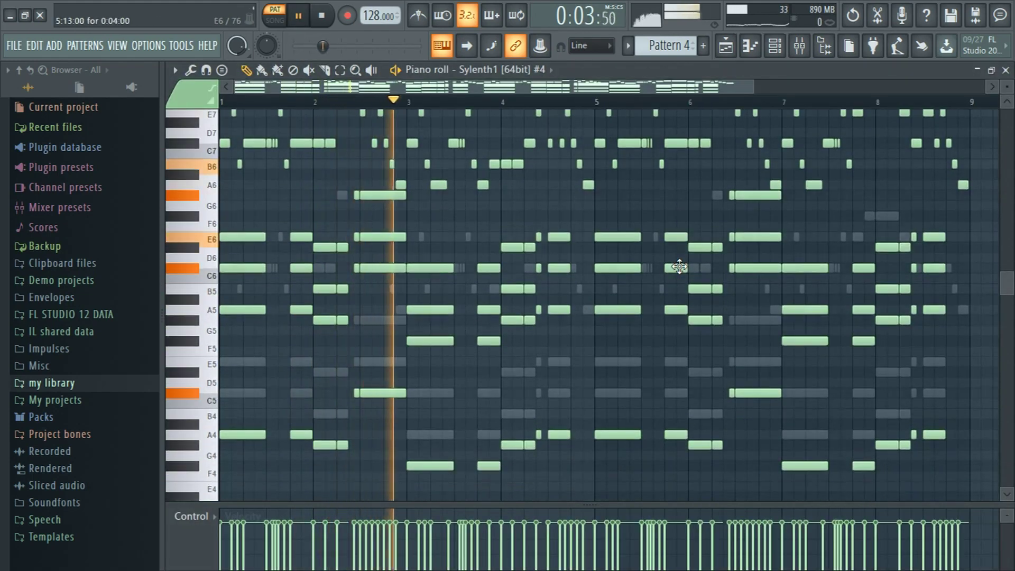
scroll(679, 267, up, 2)
scroll(680, 267, up, 2)
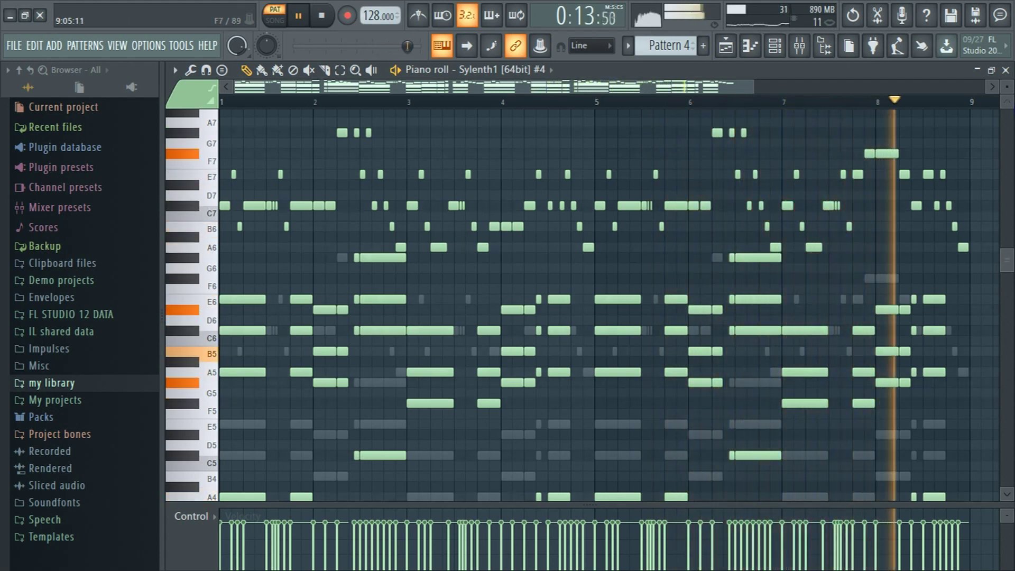
key(space)
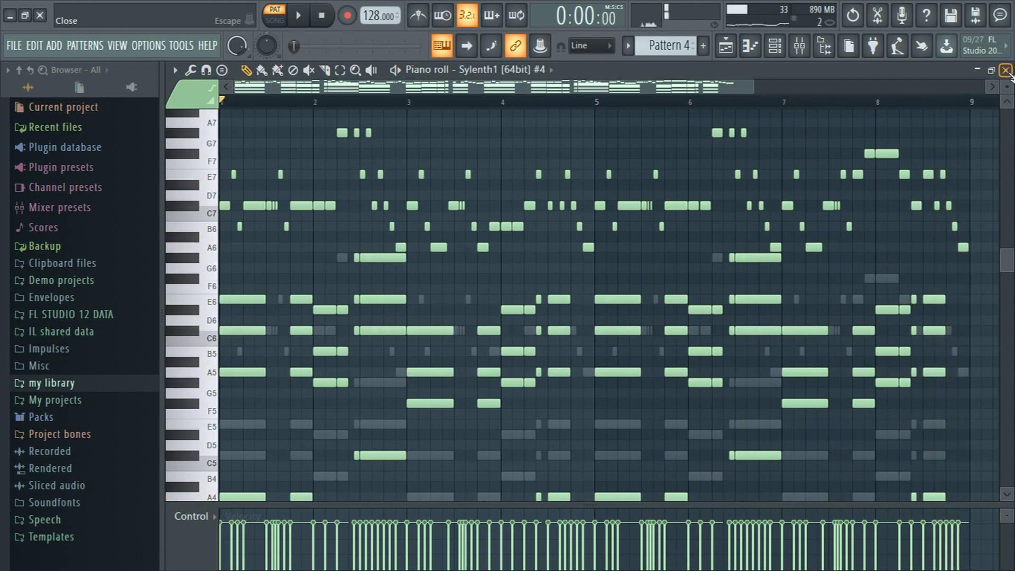
click(1006, 71)
- Switch to Pattern 5, play its TruePianos chords in the piano roll, and close the piano roll
scroll(671, 47, down, 1)
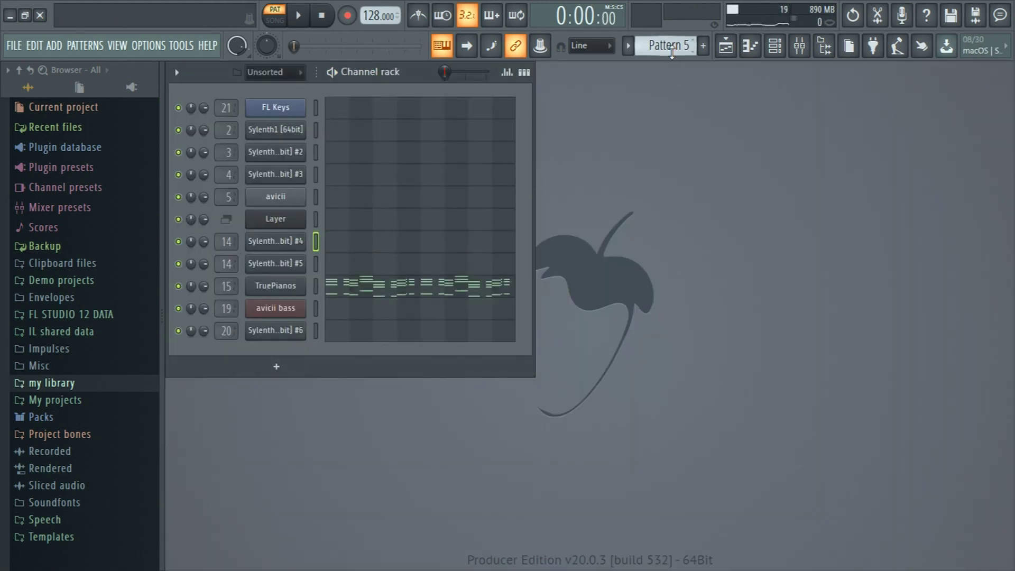
click(482, 283)
scroll(582, 283, down, 5)
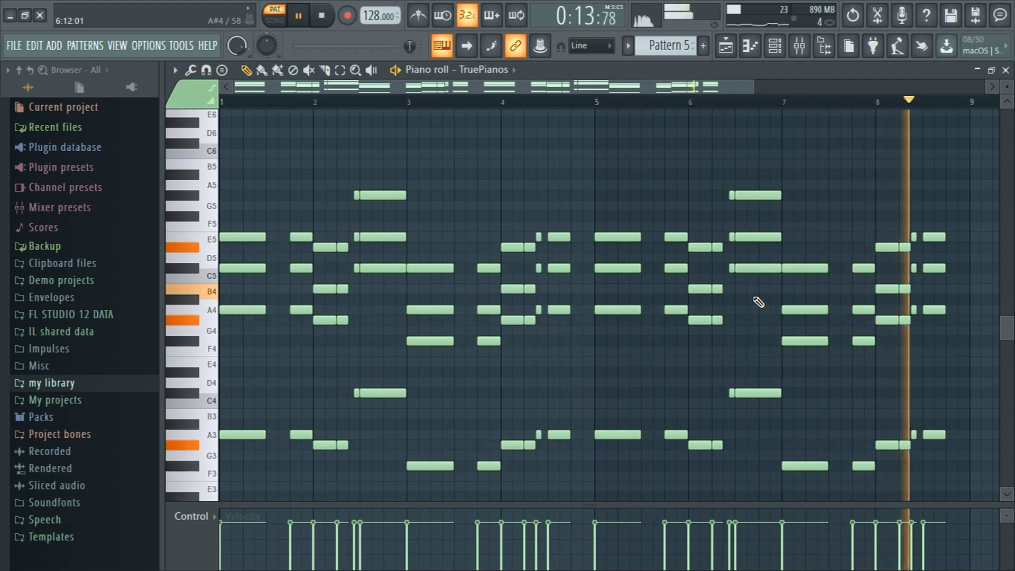
key(space)
click(1006, 70)
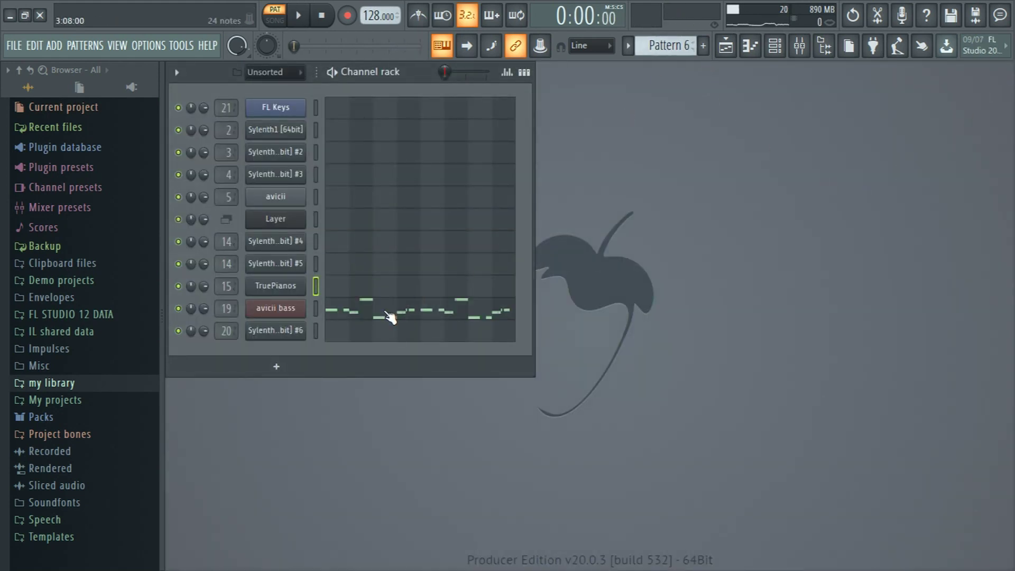
- Play Pattern 6's avicii bass line in the piano roll, stop playback and close the piano roll
click(390, 316)
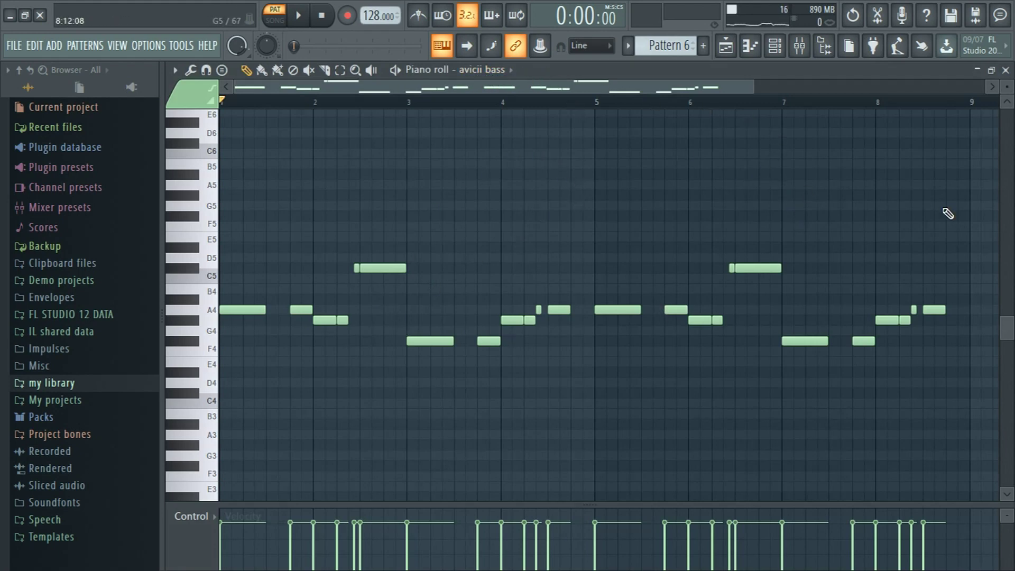
key(space)
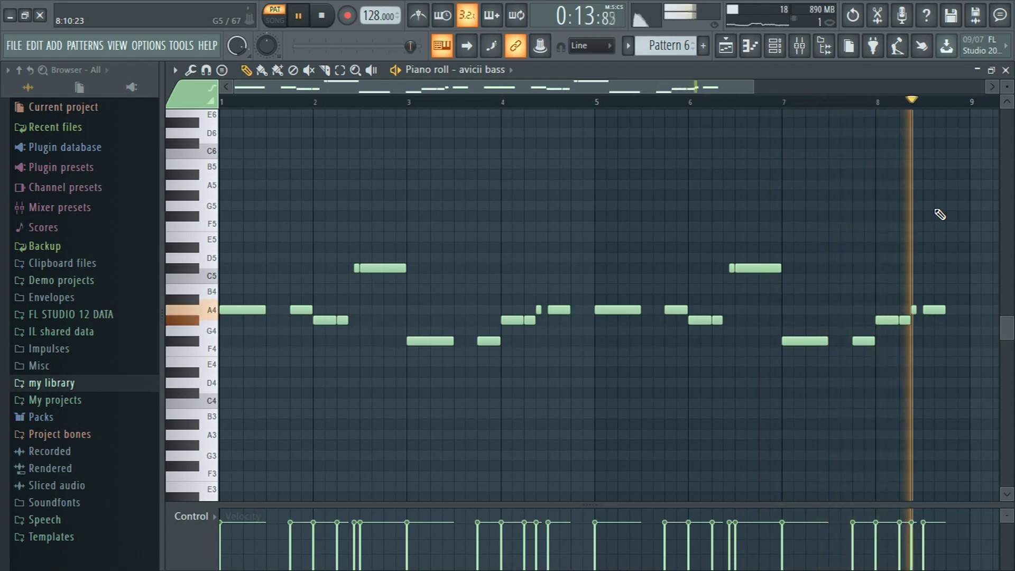
key(space)
click(1005, 70)
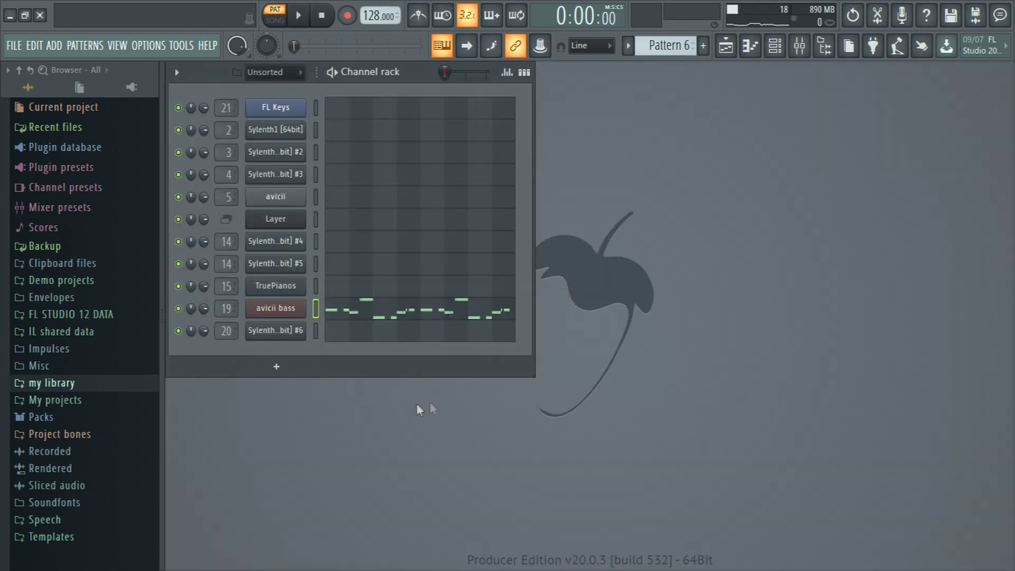
- Select Pattern 2 and mute the melodic pattern tracks through Track 8 in the playlist
scroll(646, 53, down, 1)
scroll(647, 53, up, 1)
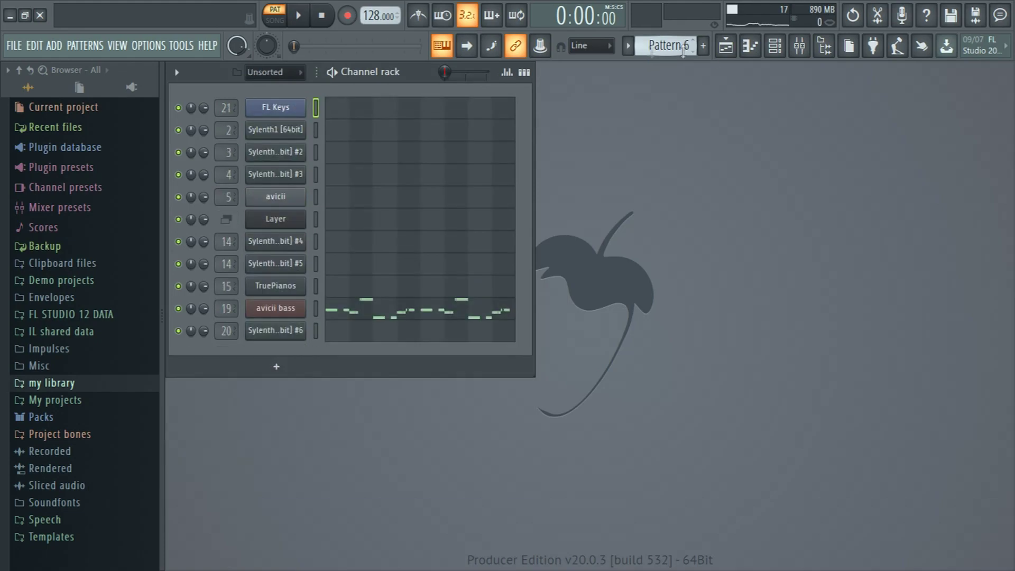
scroll(693, 47, up, 4)
click(726, 46)
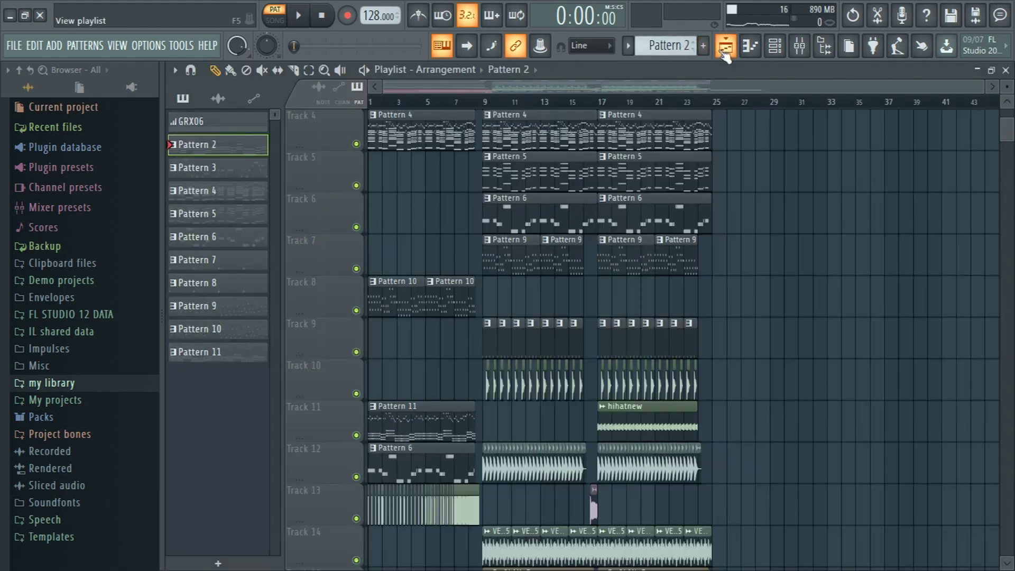
ctrl+scroll(483, 356, up, 4)
scroll(483, 414, down, 5)
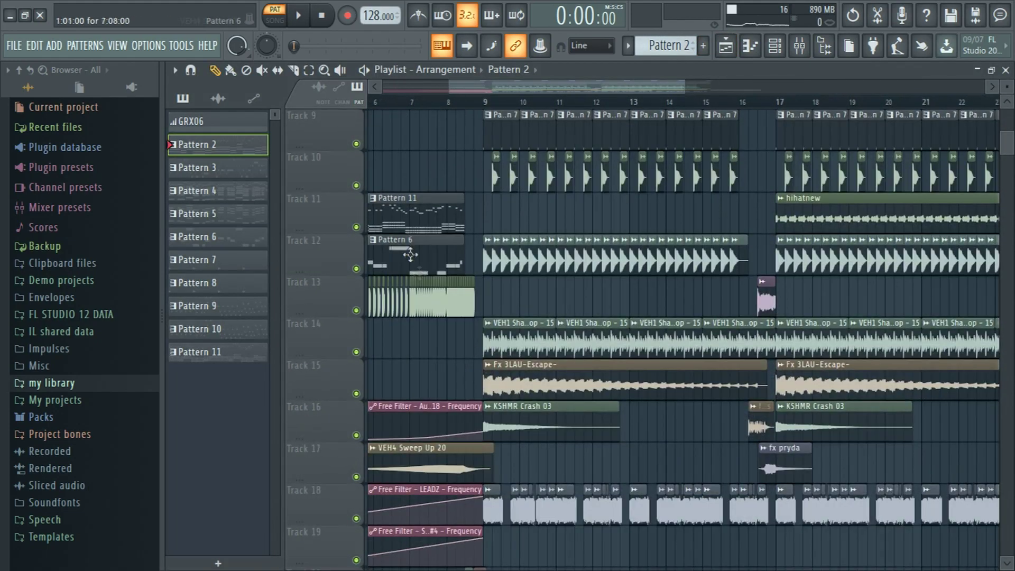
mouse_move(358, 150)
mouse_down()
mouse_move(362, 450)
mouse_move(363, 394)
mouse_move(362, 434)
mouse_up()
- Look over the drum and effects tracks and play the arrangement in song mode from bar 9
scroll(363, 435, down, 1)
scroll(363, 449, down, 2)
scroll(382, 479, down, 4)
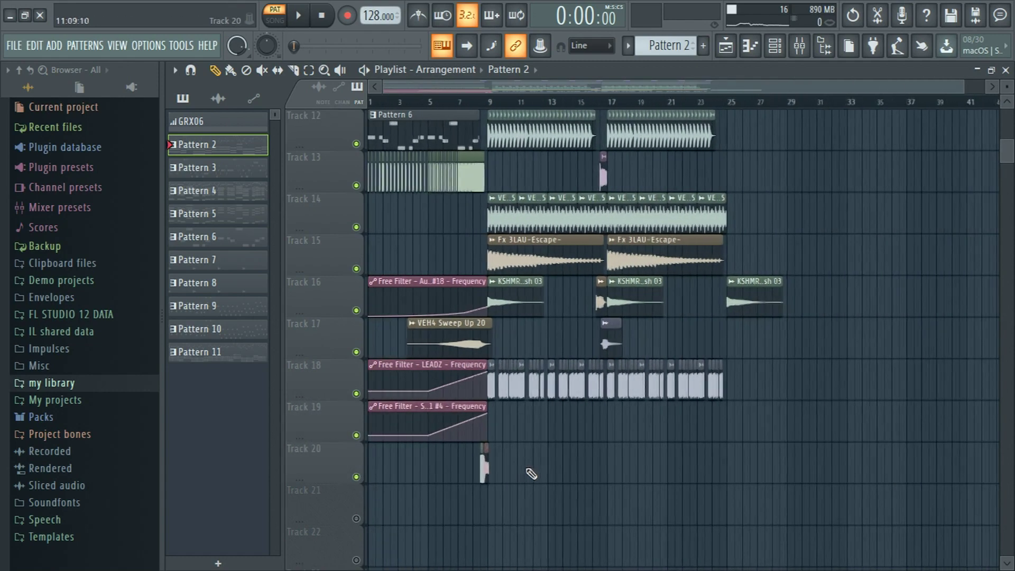
scroll(560, 469, up, 5)
scroll(482, 133, up, 2)
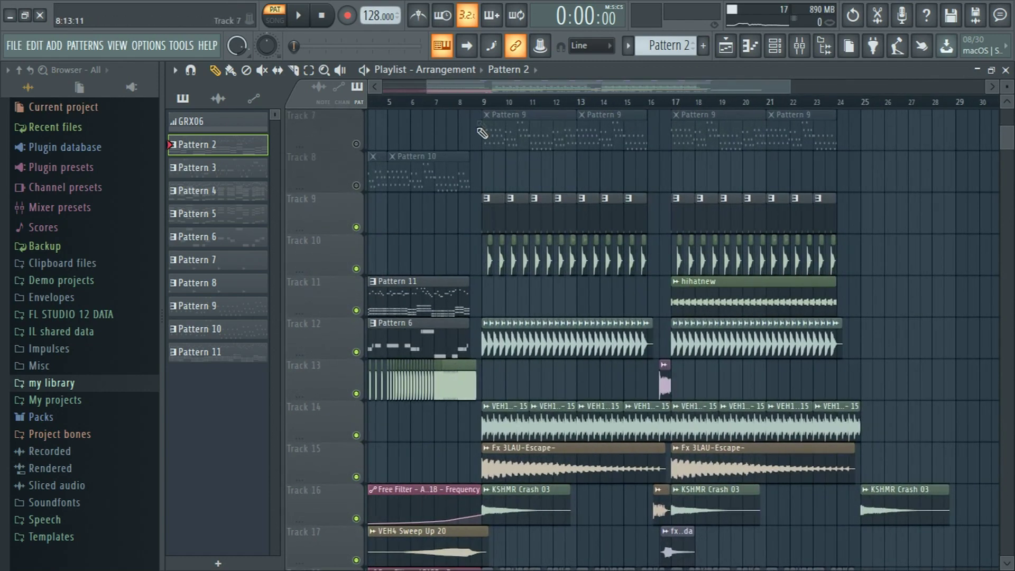
drag(797, 85, 910, 85)
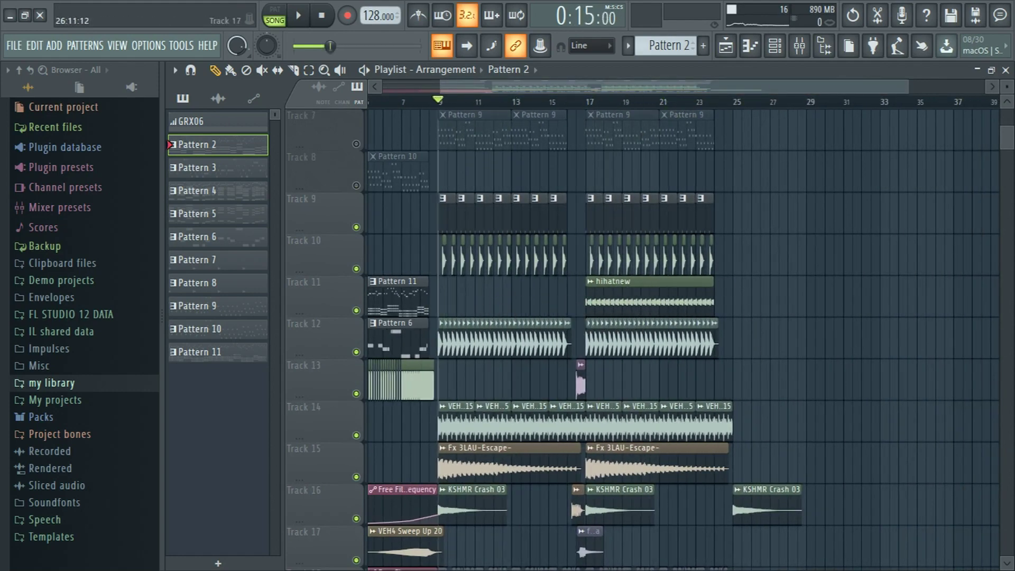
scroll(906, 476, down, 2)
key(space)
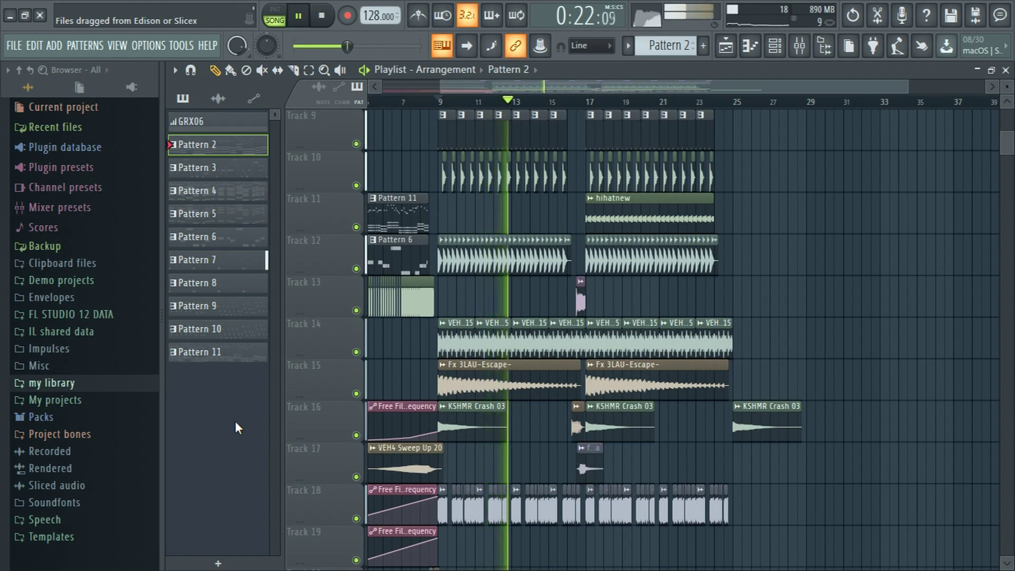
- Save the project, stop playback and return to the muted melodic tracks in the playlist
key(ctrl+s)
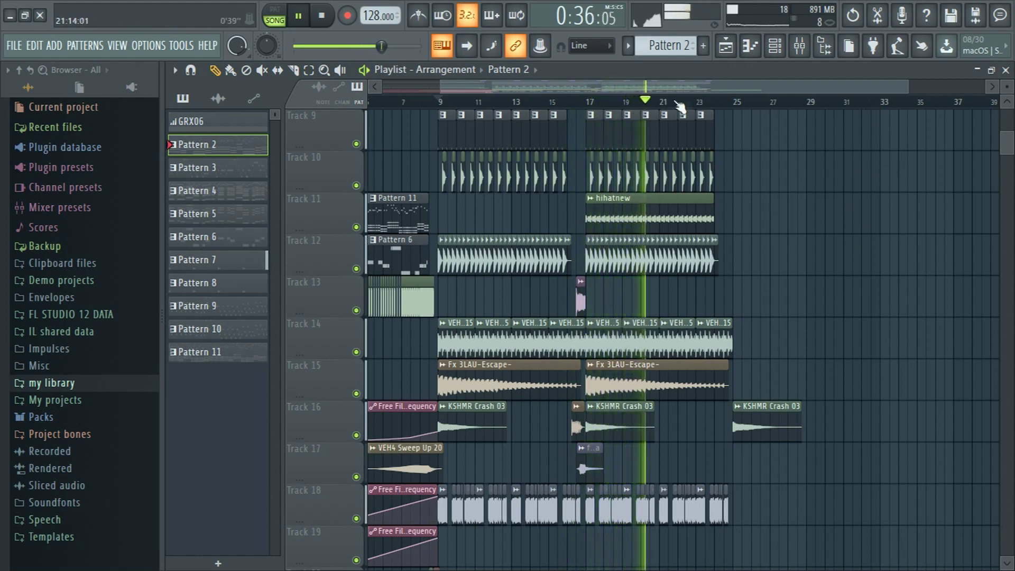
drag(684, 78, 520, 90)
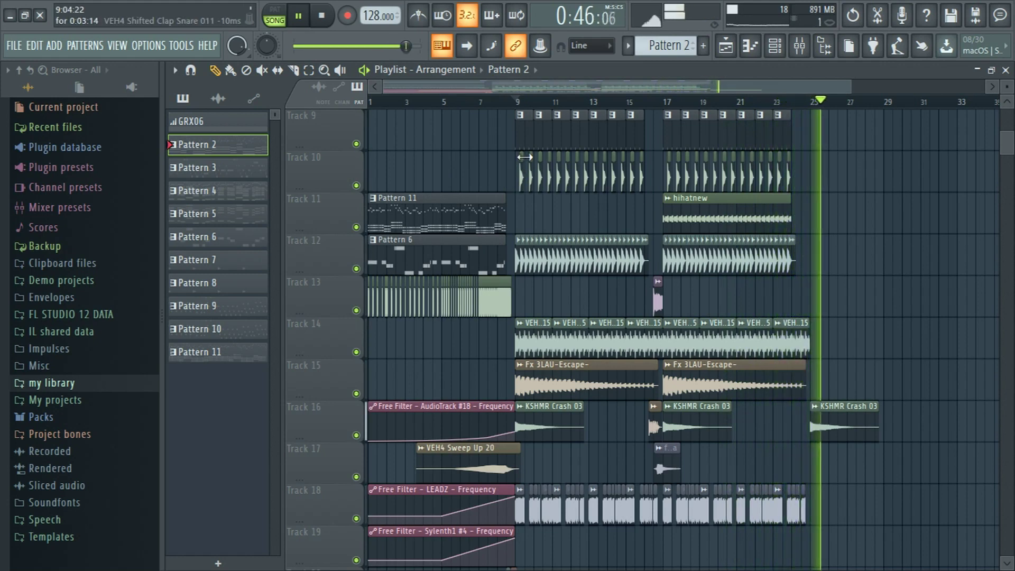
key(space)
scroll(551, 143, up, 5)
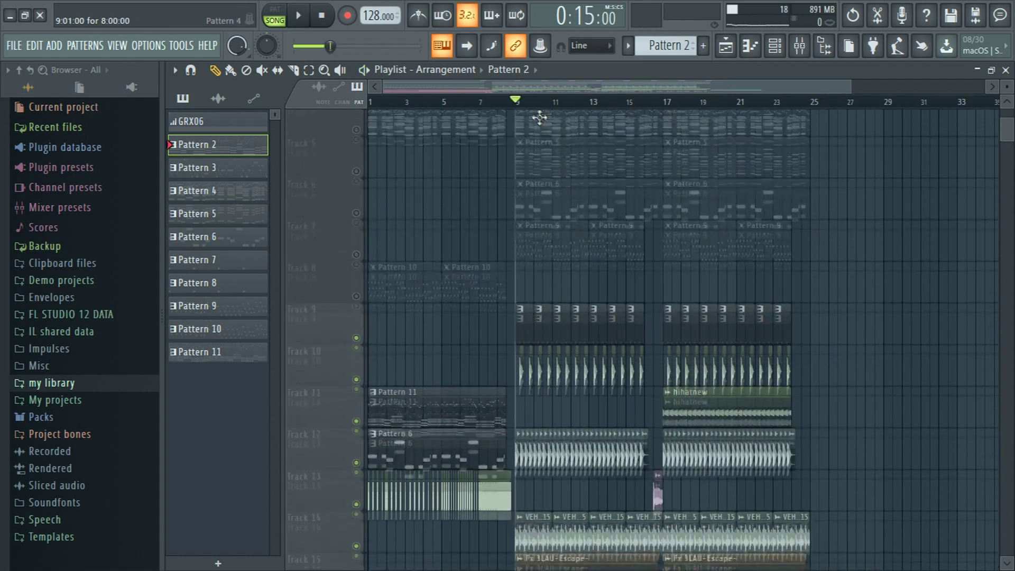
- Unmute all the silenced melodic tracks in the playlist so the full arrangement is active
right_click(356, 144)
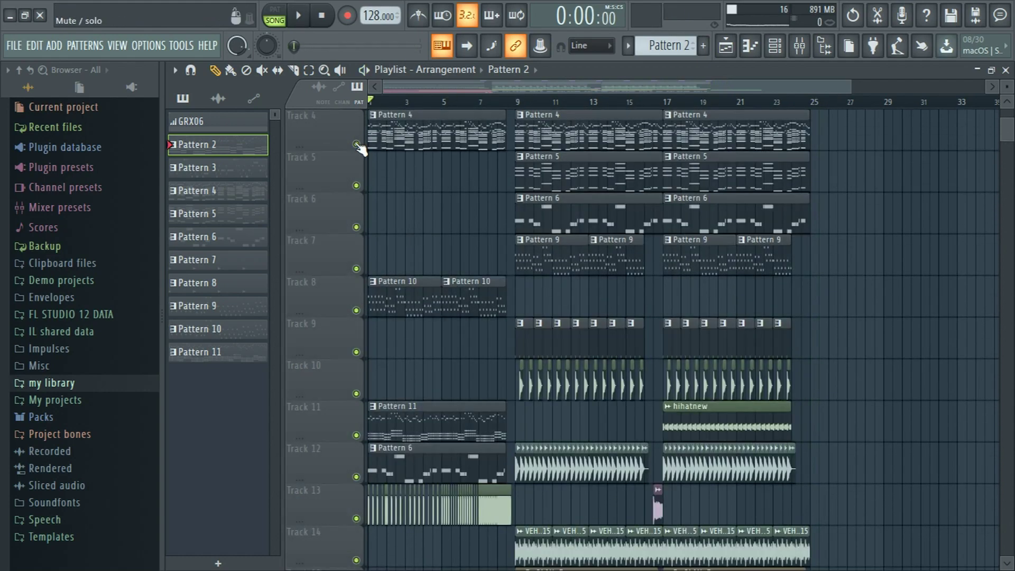
scroll(695, 206, down, 5)
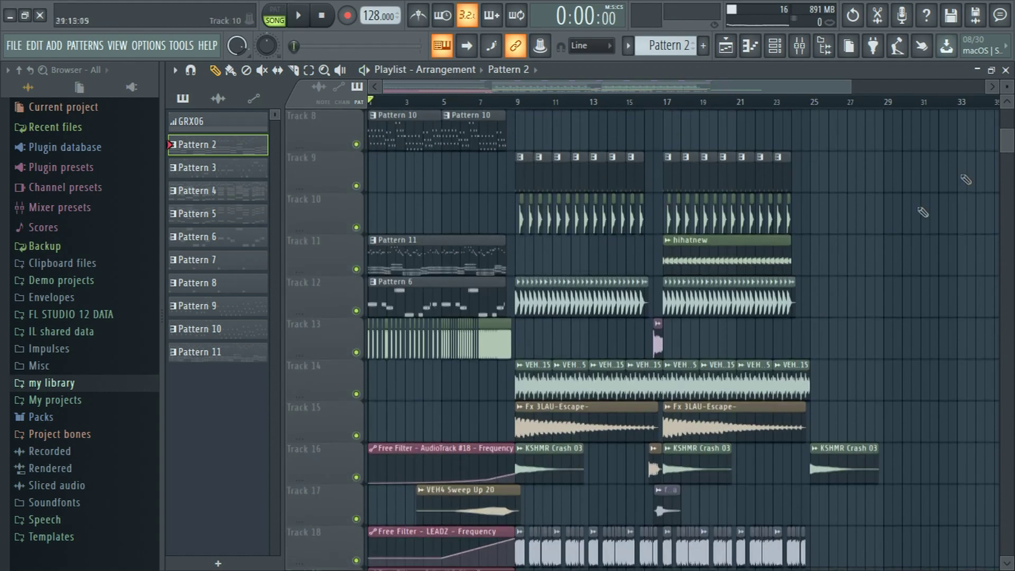
scroll(729, 264, up, 3)
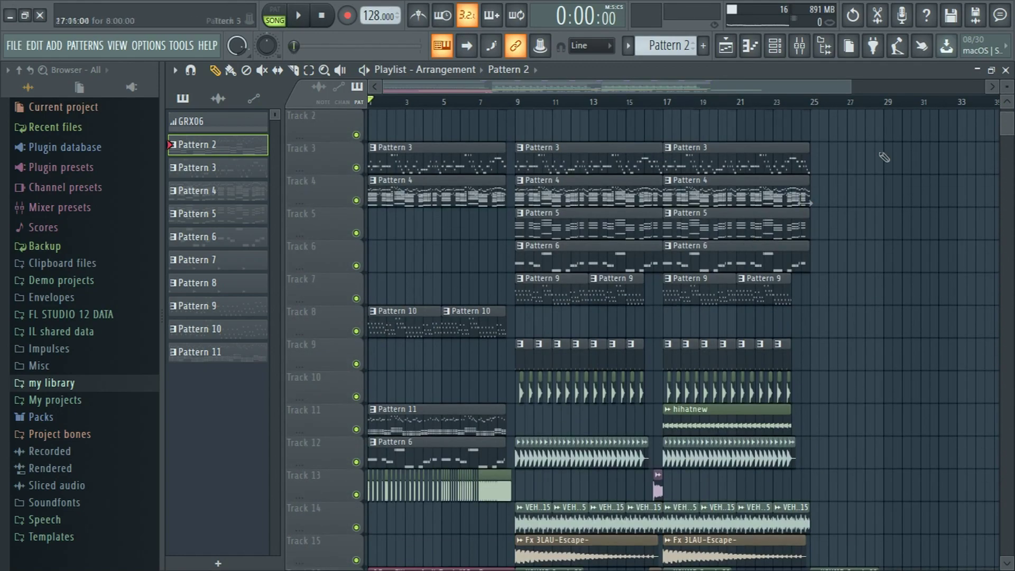
- Select every clip in the playlist and clear the selection
drag(1006, 87, 1006, 88)
key(ctrl+a)
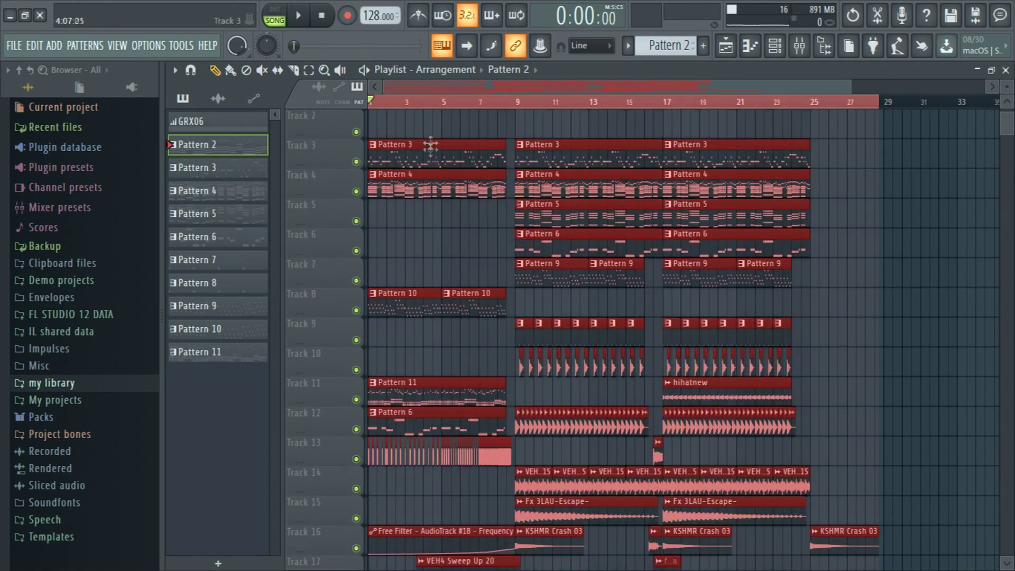
scroll(424, 119, up, 1)
click(933, 197)
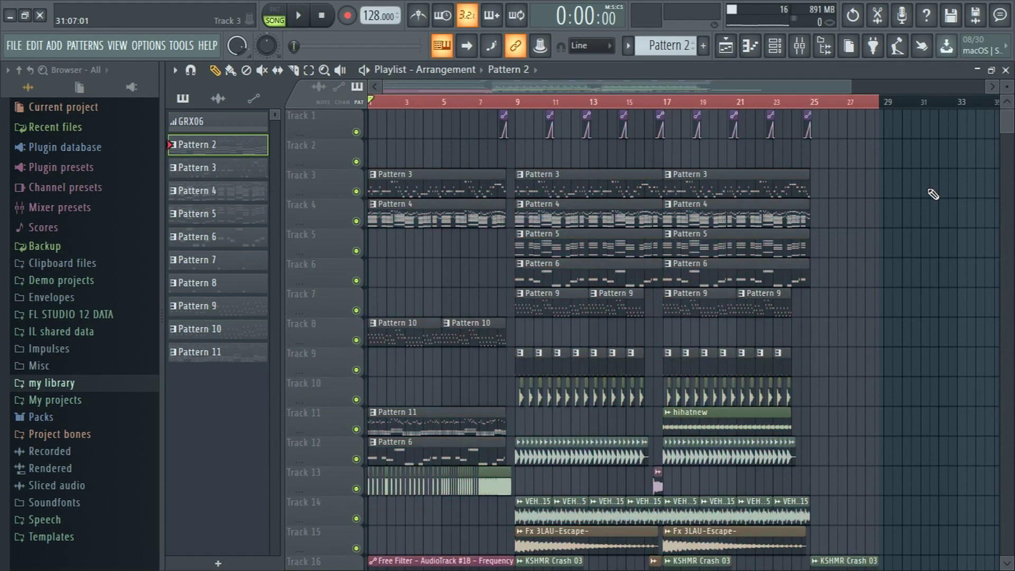
- Place the playhead just before bar 8, solo Track 1 to examine its automation clips, and restore the other tracks
click(491, 106)
scroll(548, 88, up, 4)
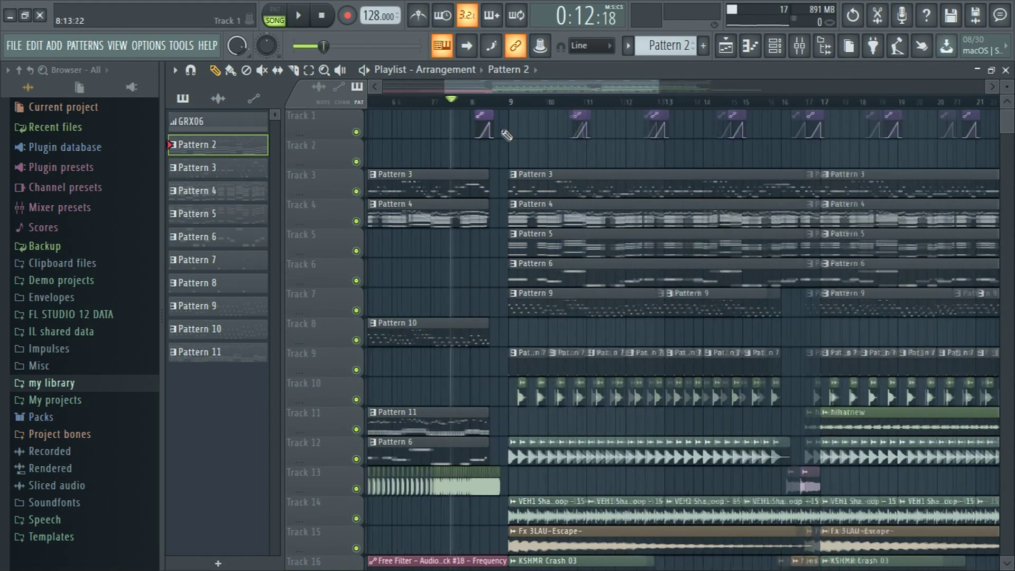
scroll(547, 88, up, 1)
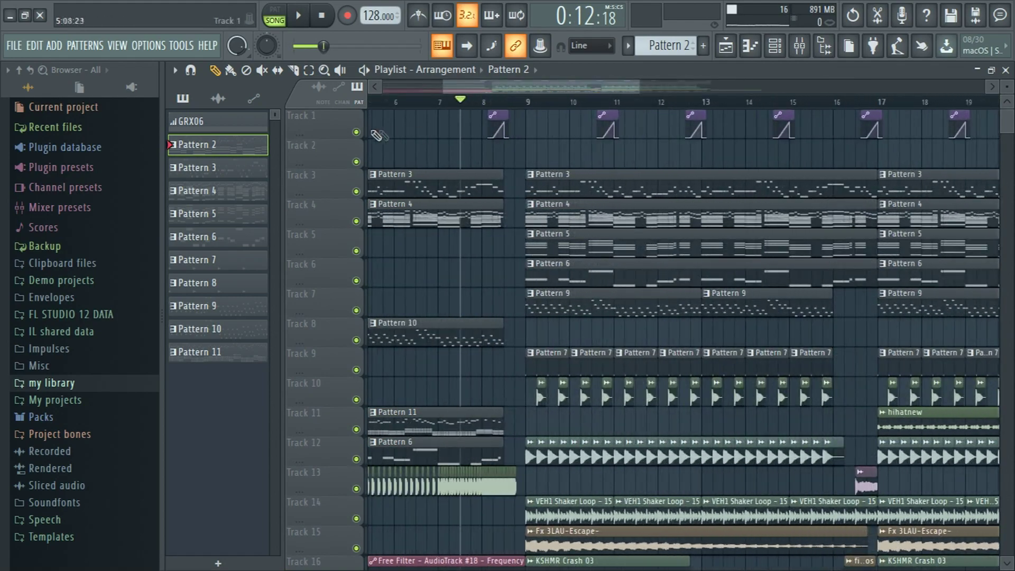
right_click(357, 132)
scroll(508, 105, down, 2)
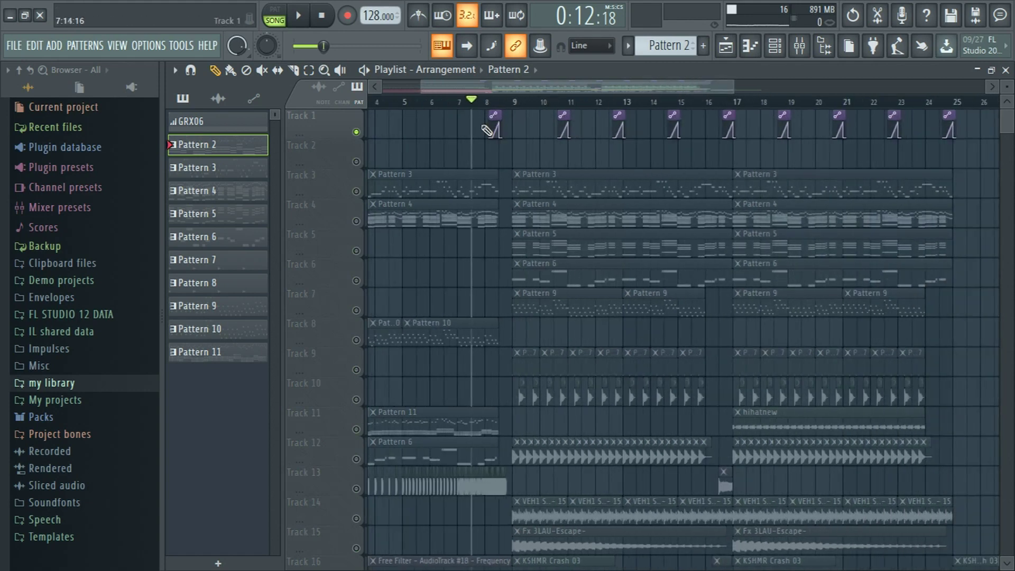
right_click(356, 132)
scroll(470, 128, down, 2)
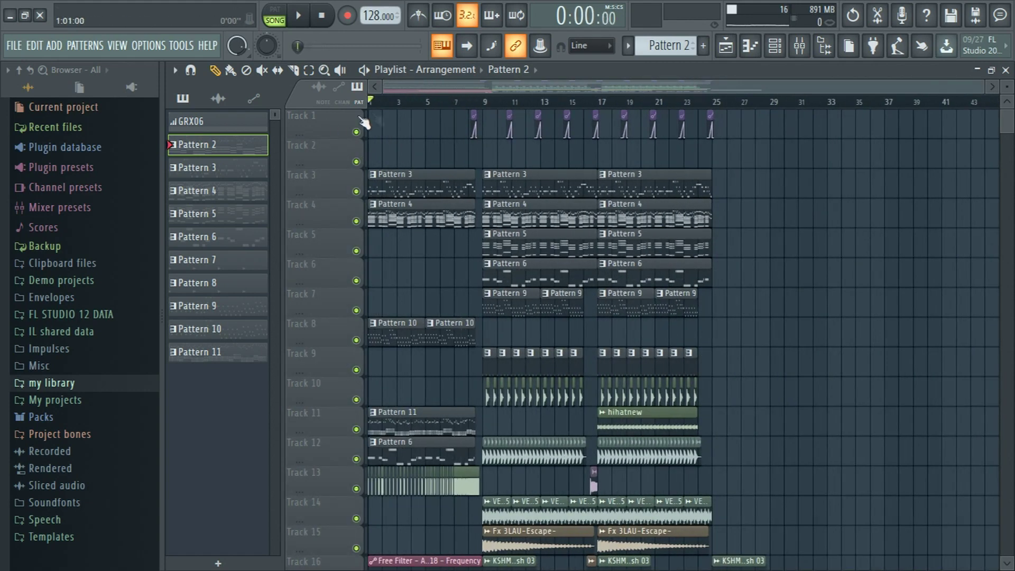
- Look over the whole arrangement and play it in song mode from the beginning with all tracks active
scroll(711, 200, down, 5)
scroll(711, 199, up, 5)
scroll(711, 200, down, 3)
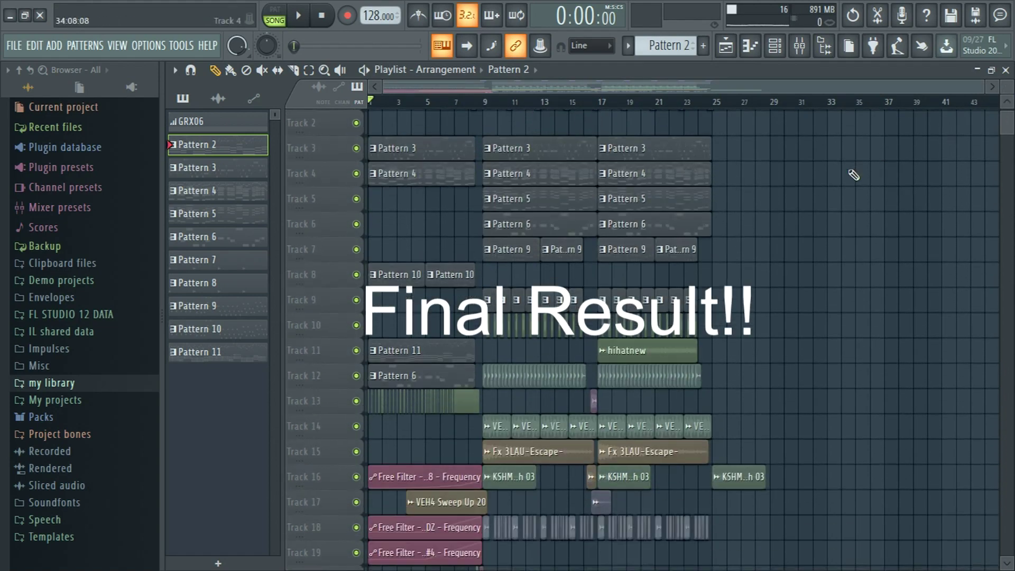
scroll(1010, 93, up, 5)
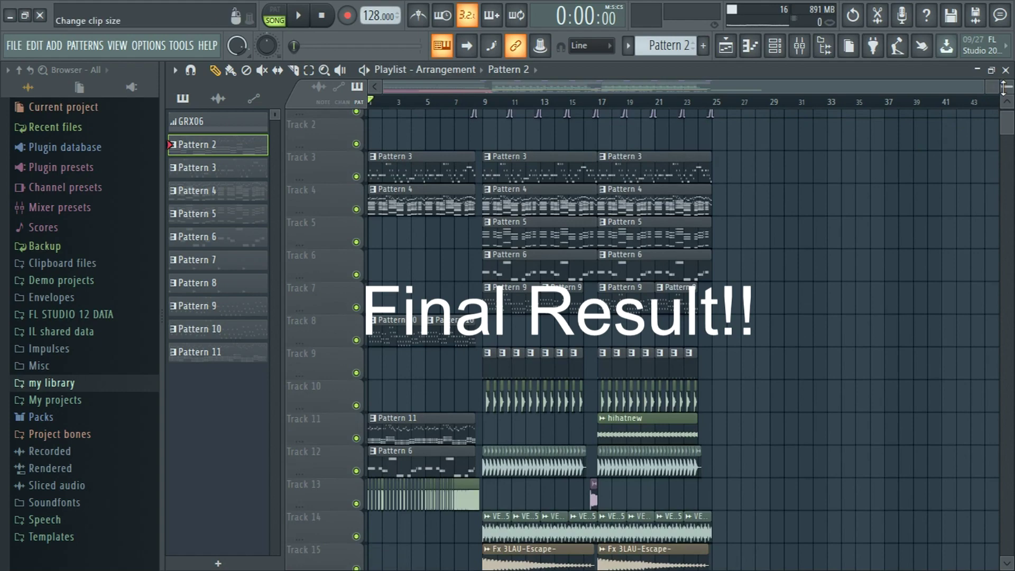
scroll(1003, 89, up, 2)
scroll(873, 198, down, 1)
scroll(873, 197, up, 1)
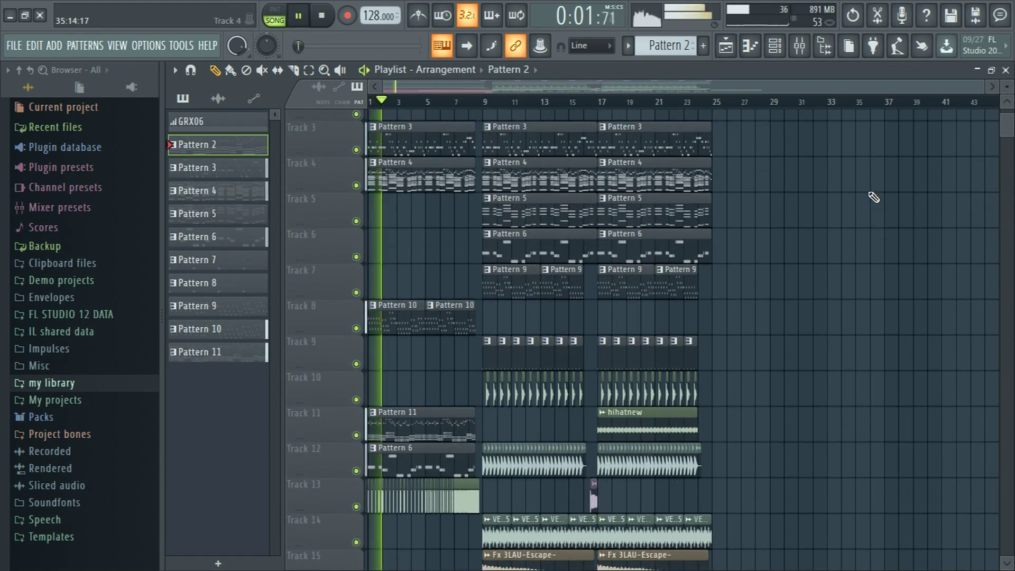
scroll(921, 185, down, 5)
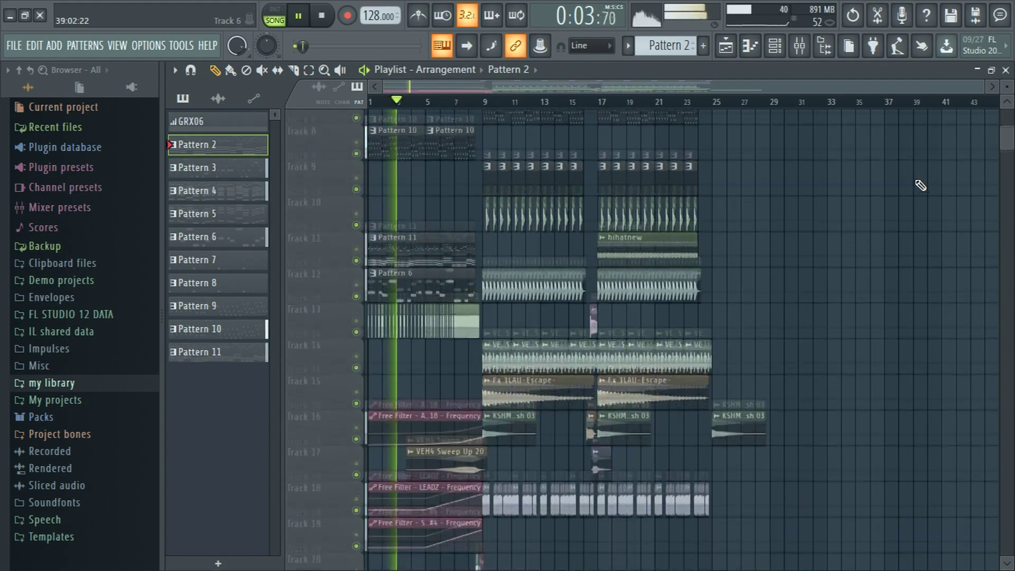
scroll(921, 185, up, 2)
scroll(921, 185, up, 3)
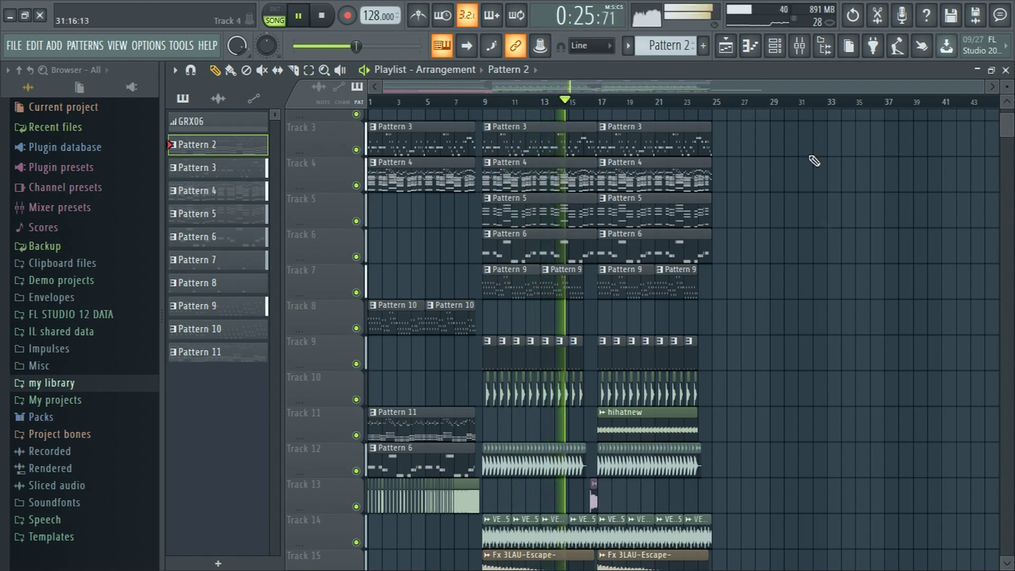
- Open the mixer during playback, examine the Master track's effects chain, and close the mixer
click(799, 45)
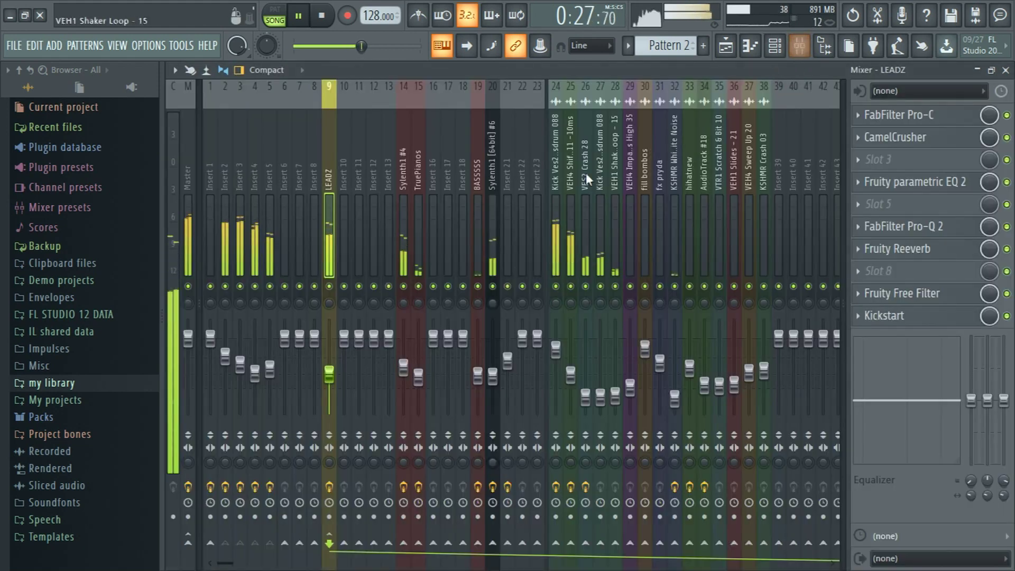
click(192, 223)
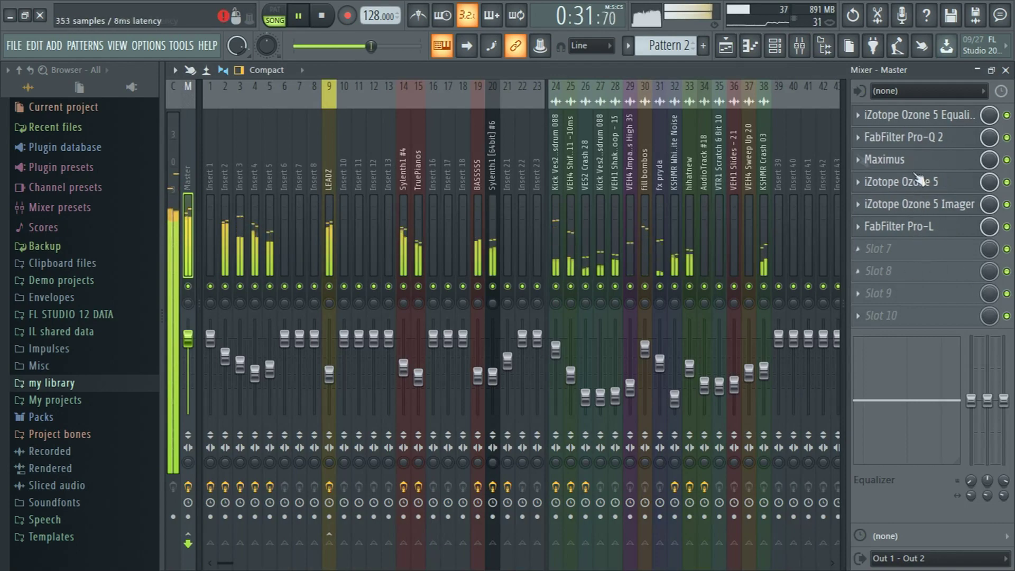
click(1006, 70)
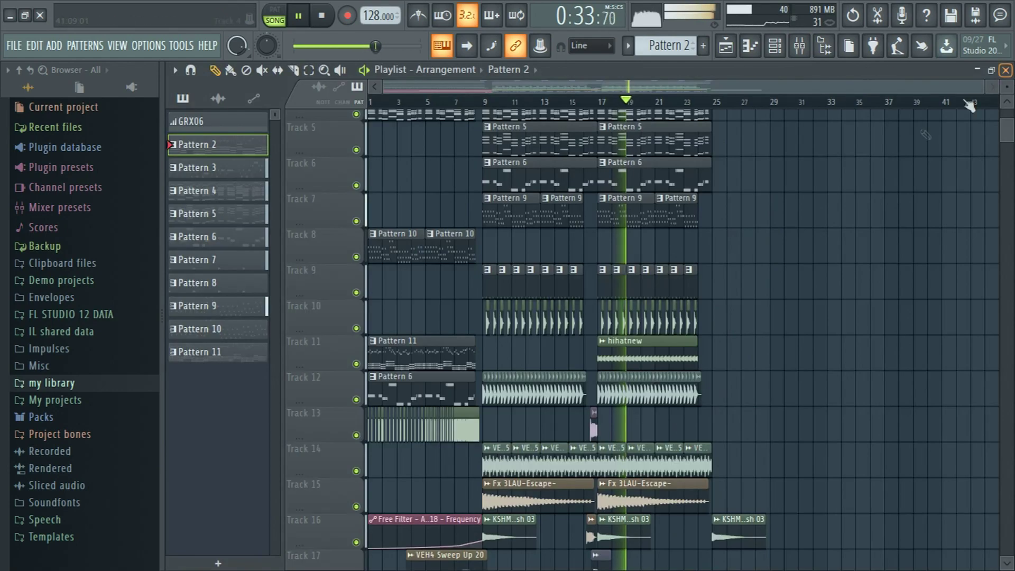
- Look over the playlist tracks while the arrangement plays past bar 25, and close the playlist
scroll(849, 200, down, 5)
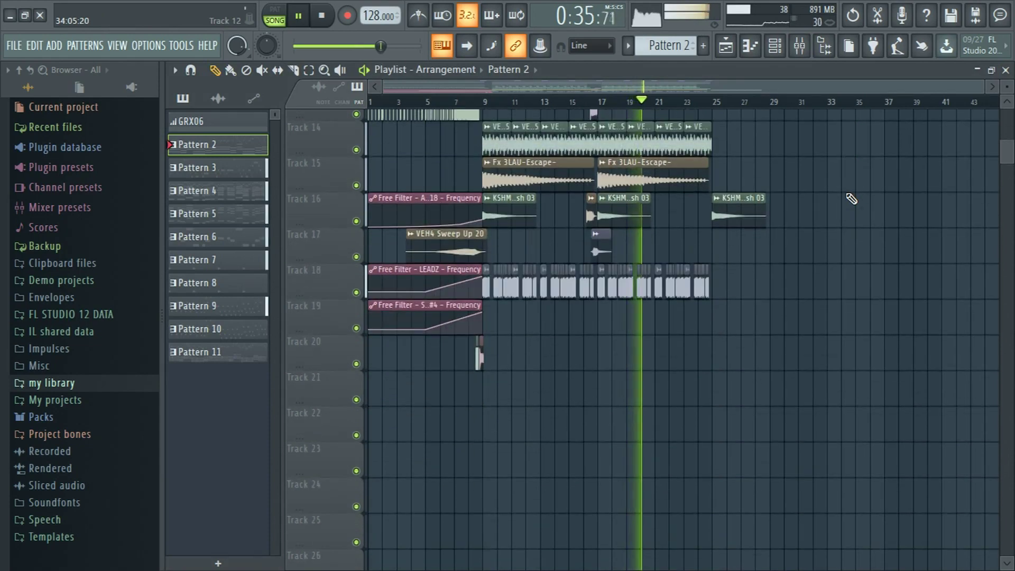
scroll(851, 199, up, 10)
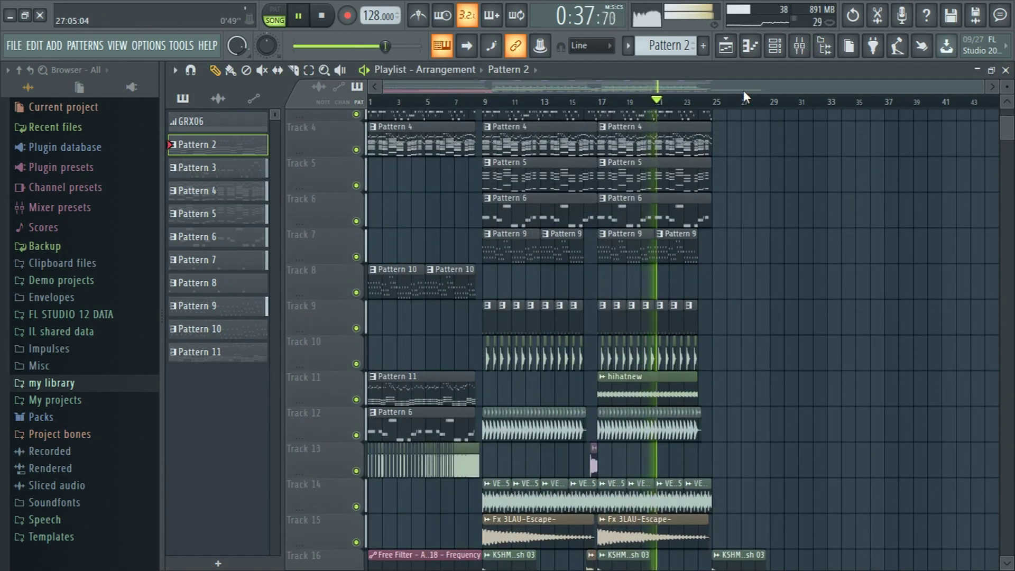
scroll(959, 177, down, 4)
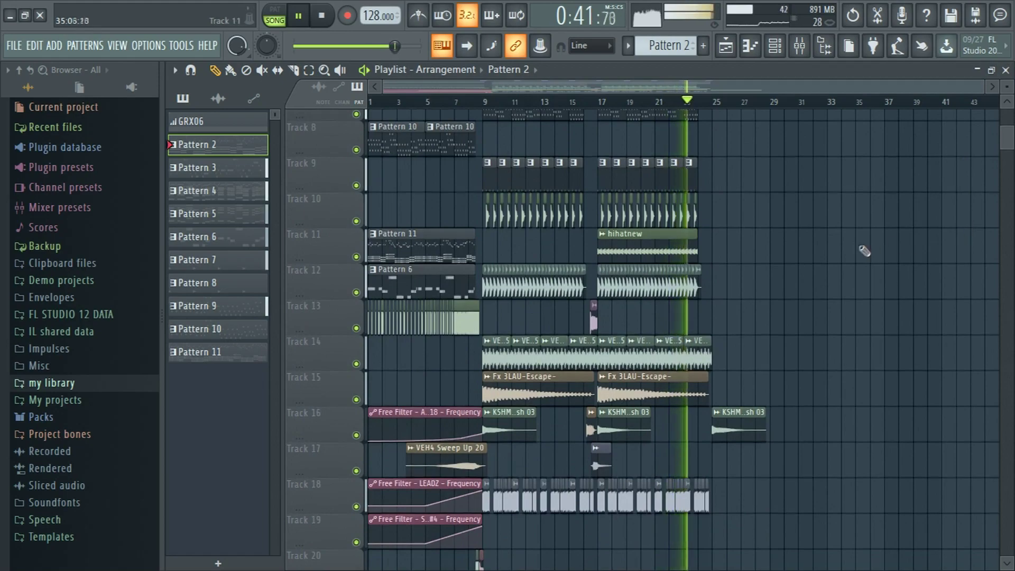
scroll(857, 258, up, 6)
scroll(858, 260, down, 3)
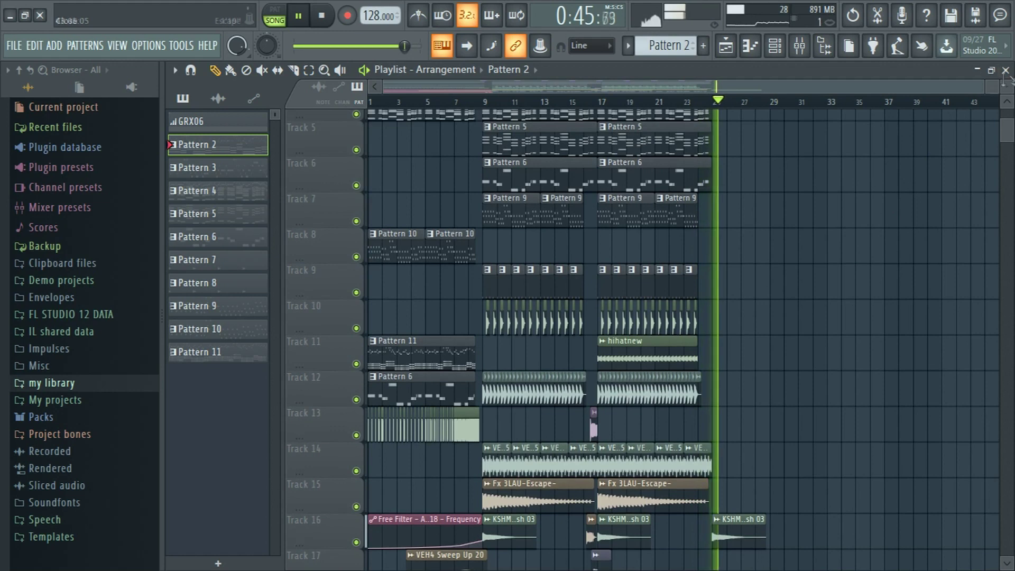
click(1005, 70)
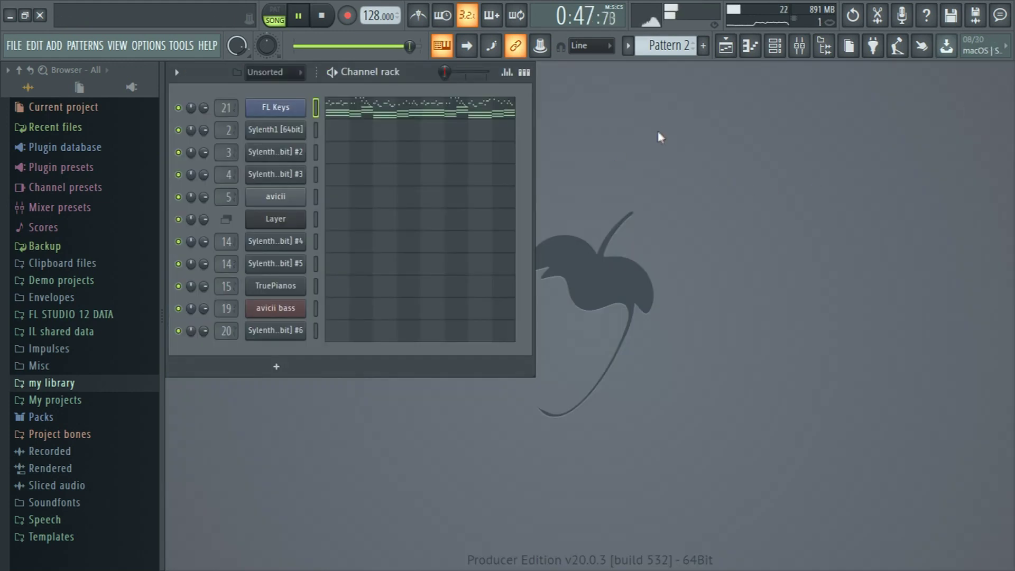